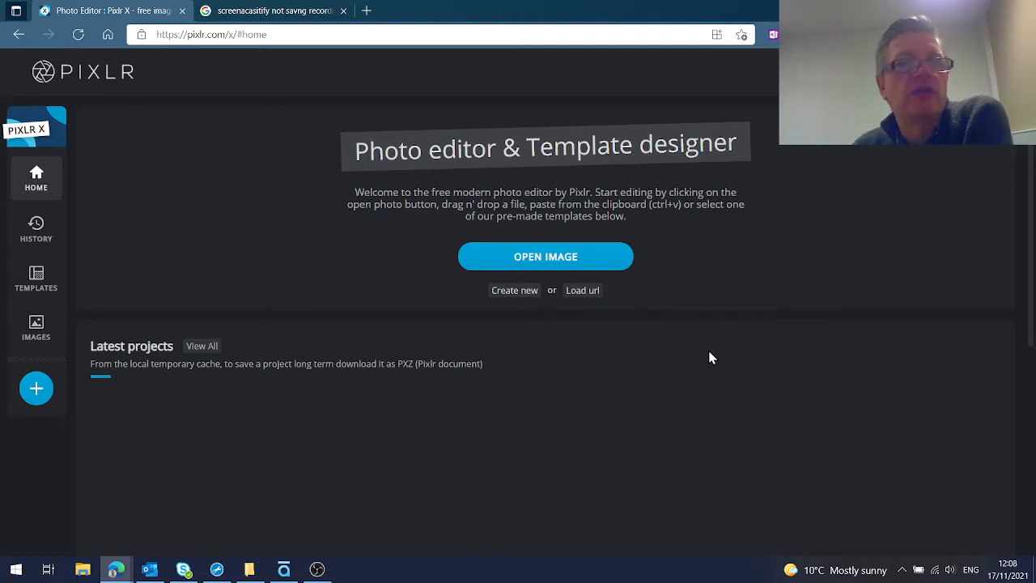
Close the search results tab, load pixlr.com in a new browser tab and launch the Pixlr X editor
left_click(343, 10)
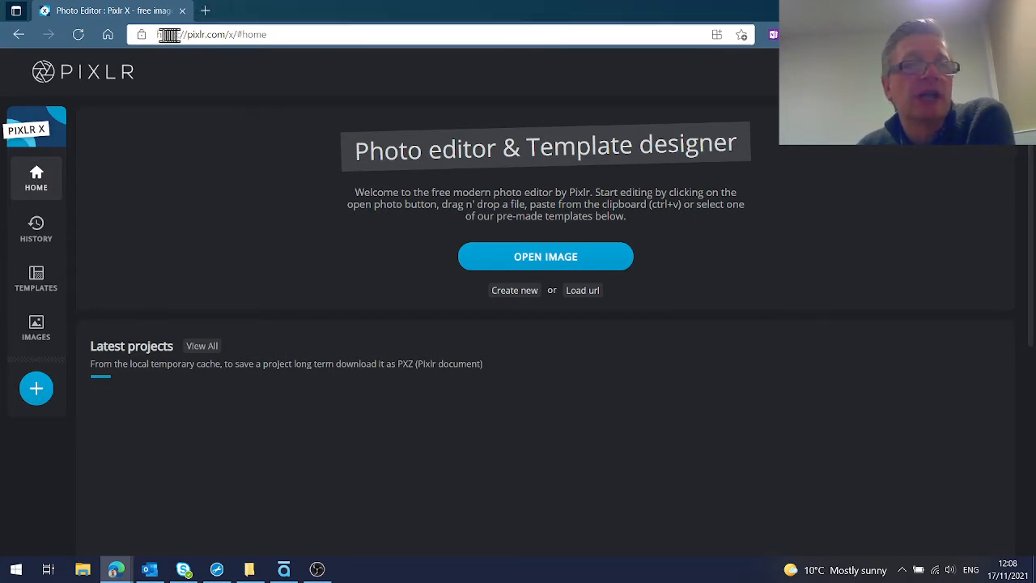
left_click_drag(285, 32, 157, 29)
left_click(205, 11)
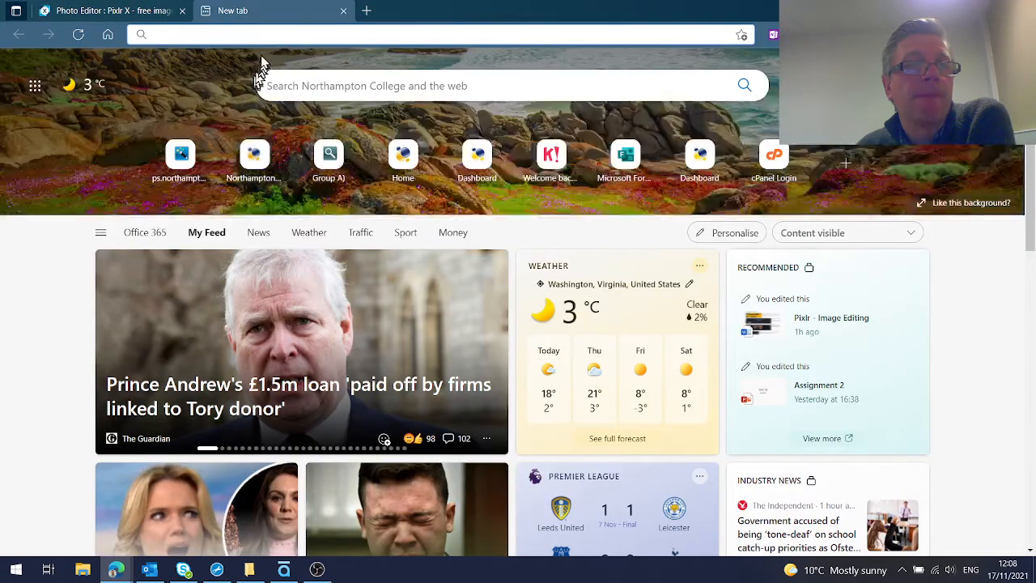
type("pix")
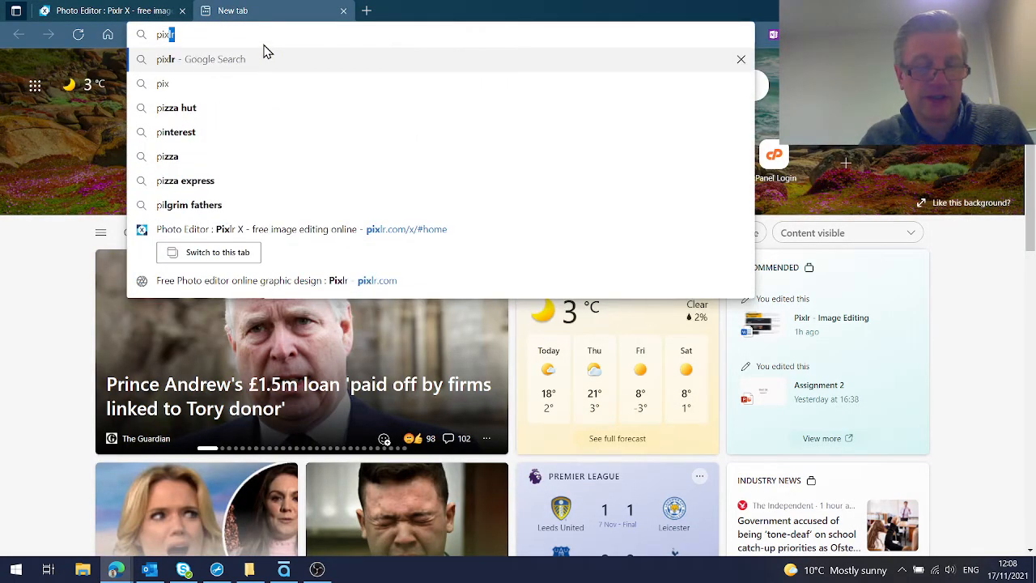
type("lr.com")
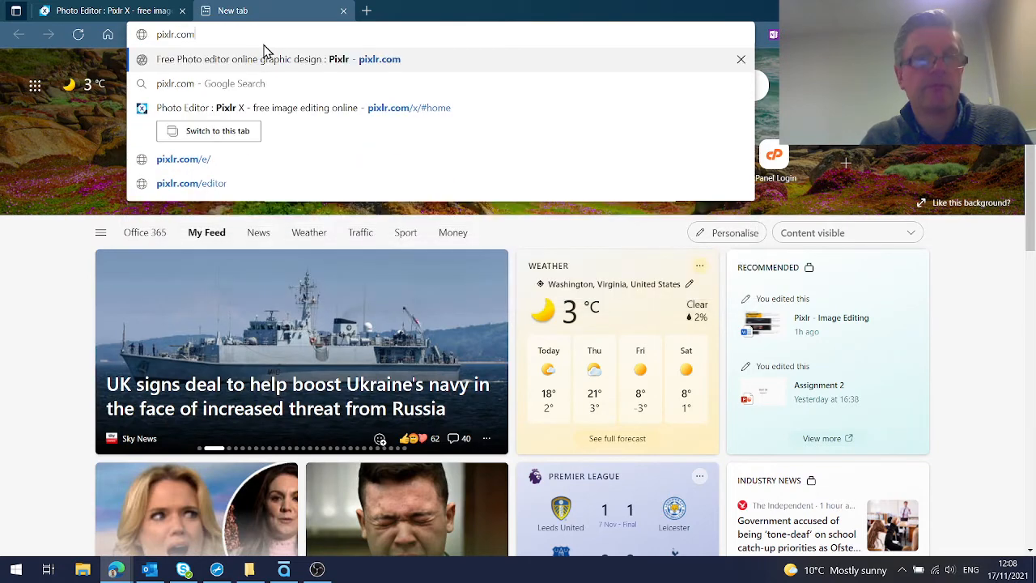
key("Return")
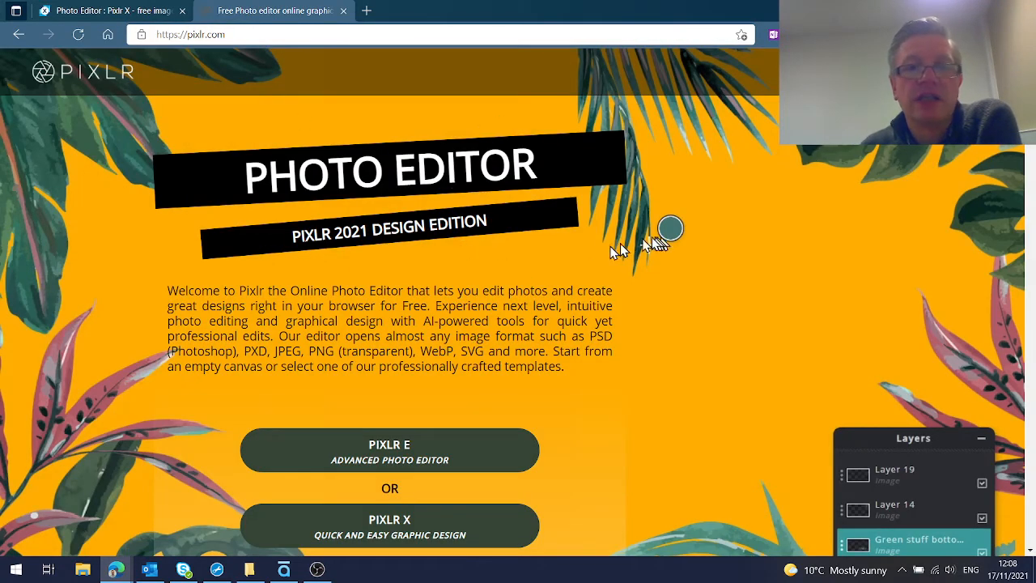
scroll(590, 246, "down", 3)
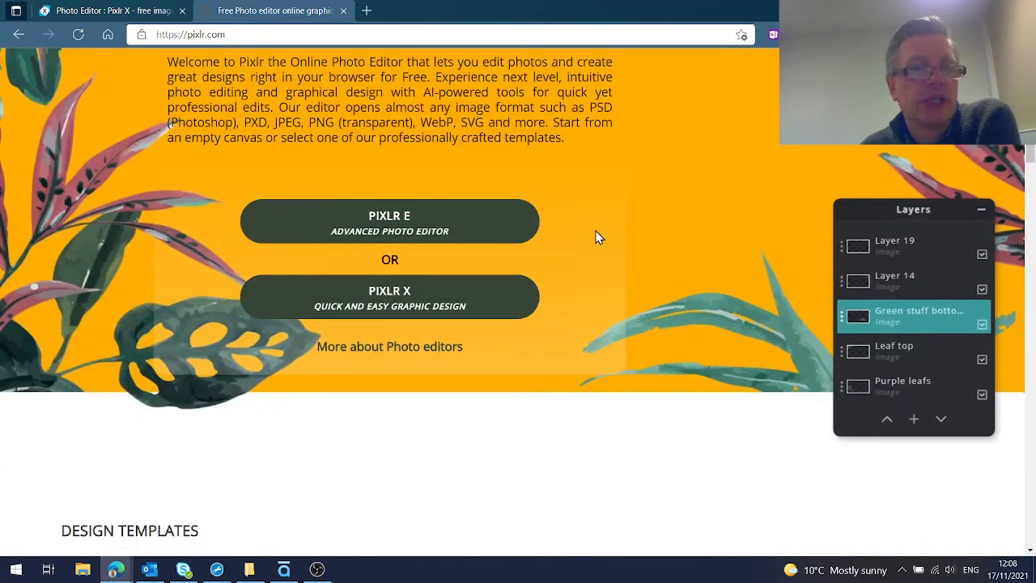
left_click(420, 293)
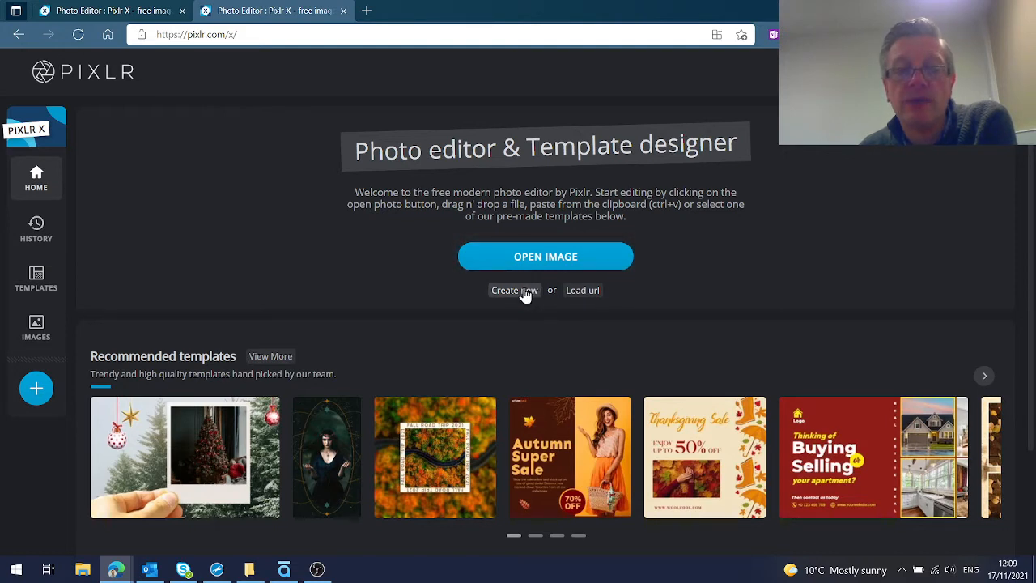
Open the image books_wh.jpg from the Pictures folder for editing
left_click(615, 257)
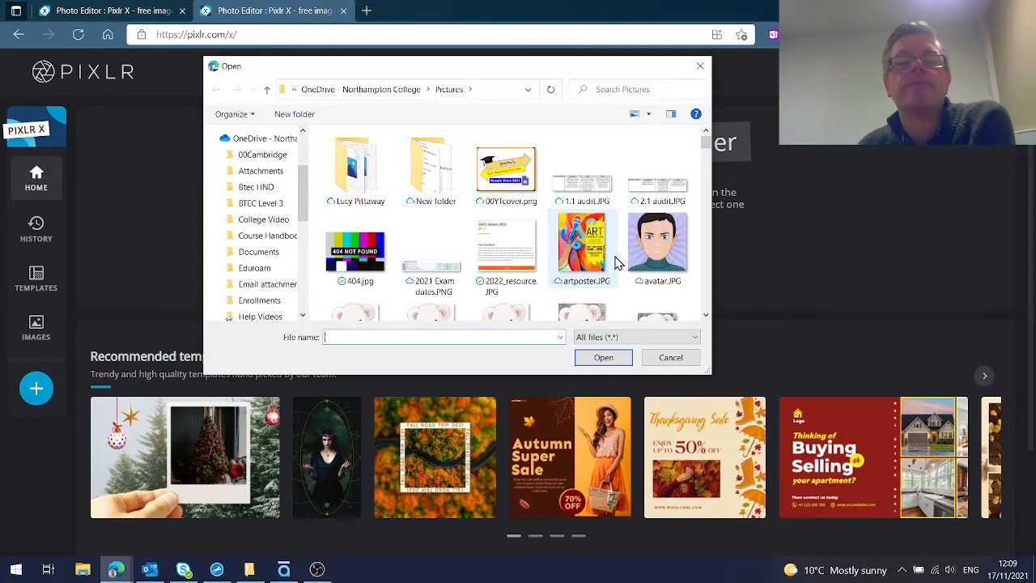
scroll(502, 229, "down", 3)
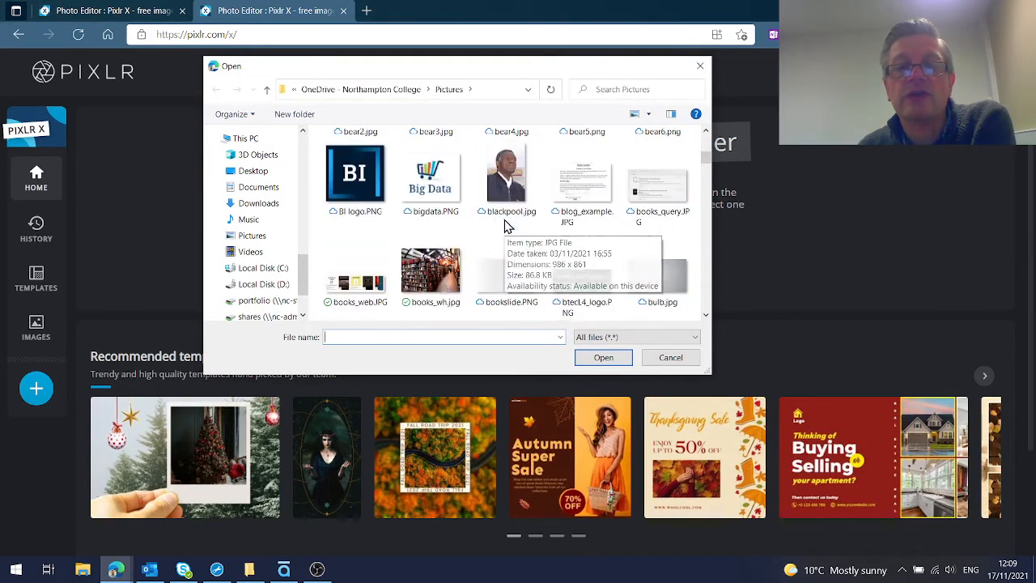
scroll(504, 225, "down", 3)
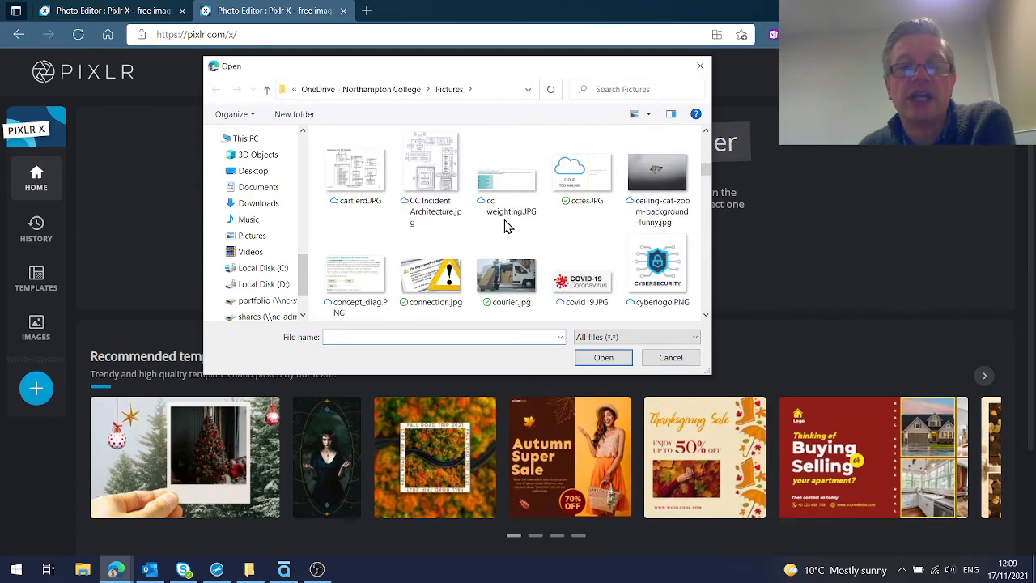
scroll(504, 225, "up", 2)
left_click(429, 166)
left_click(594, 359)
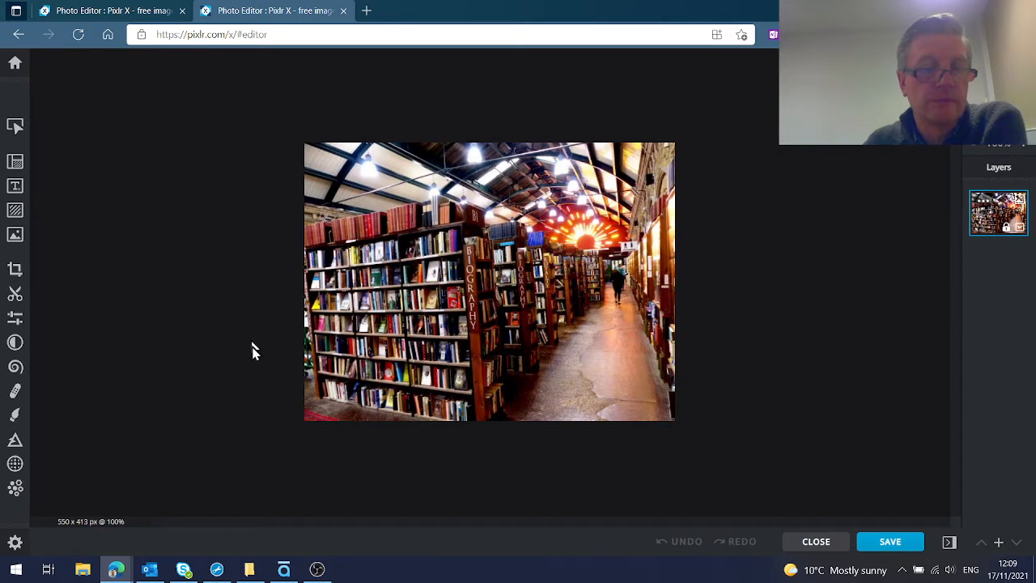
Review the background layer's arrange options and the image and canvas resize settings without applying any change
left_click(15, 127)
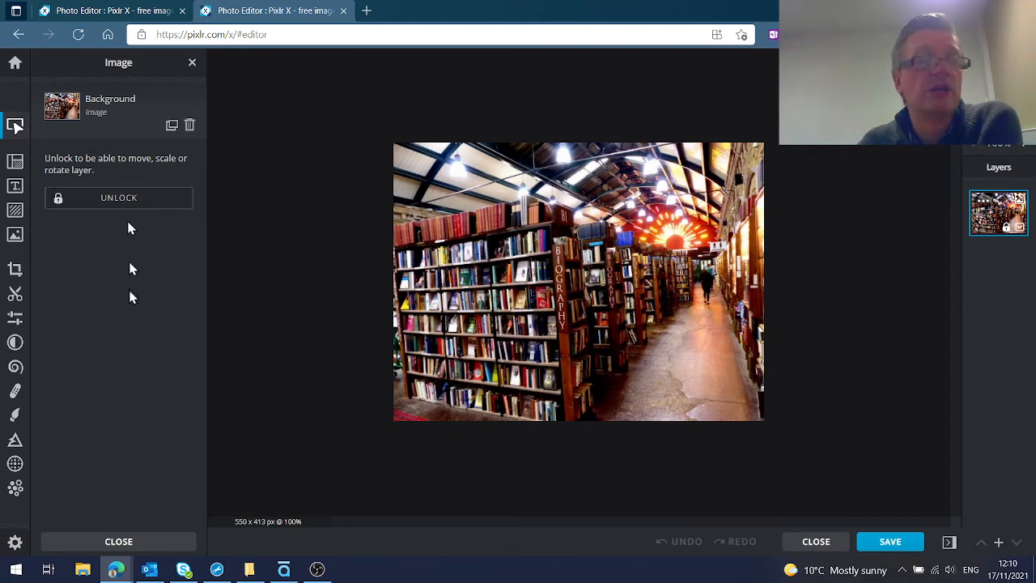
left_click(15, 164)
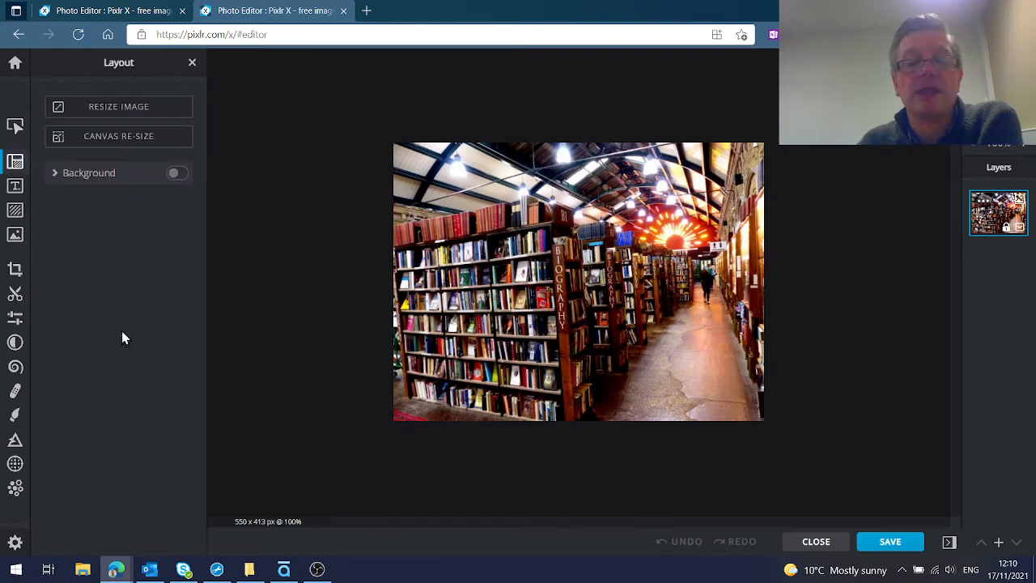
left_click(118, 114)
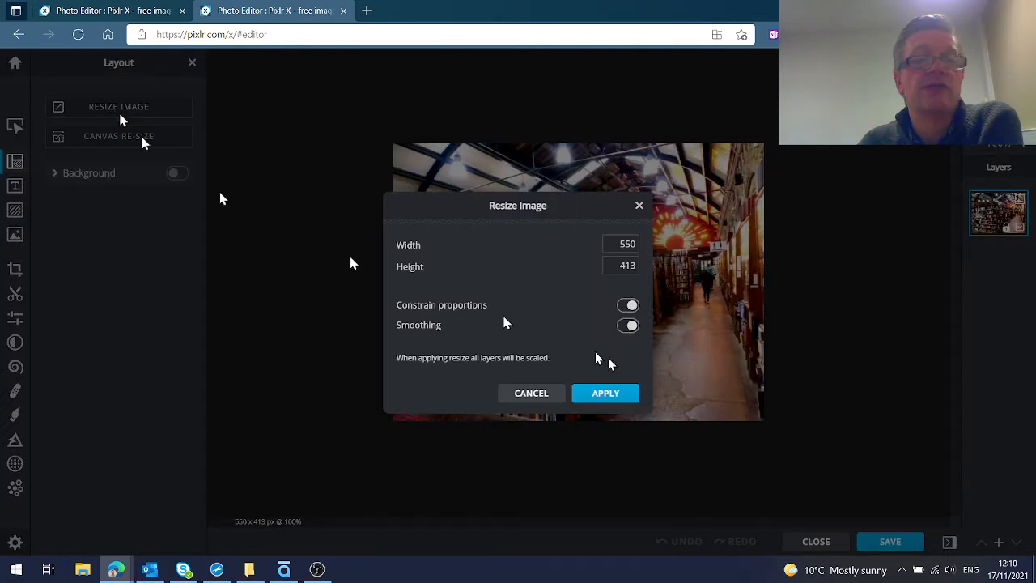
left_click(528, 399)
left_click(151, 136)
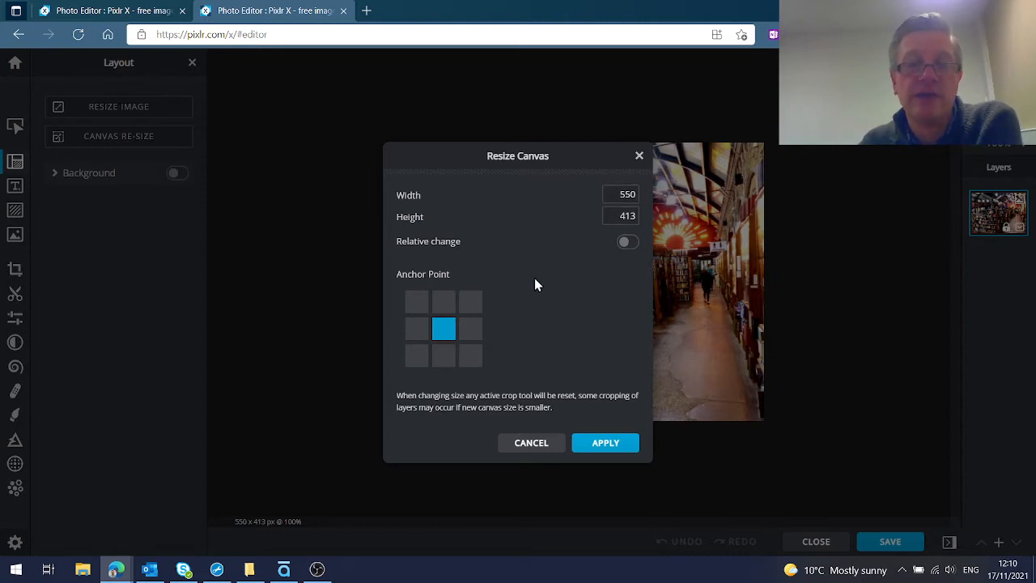
left_click(534, 445)
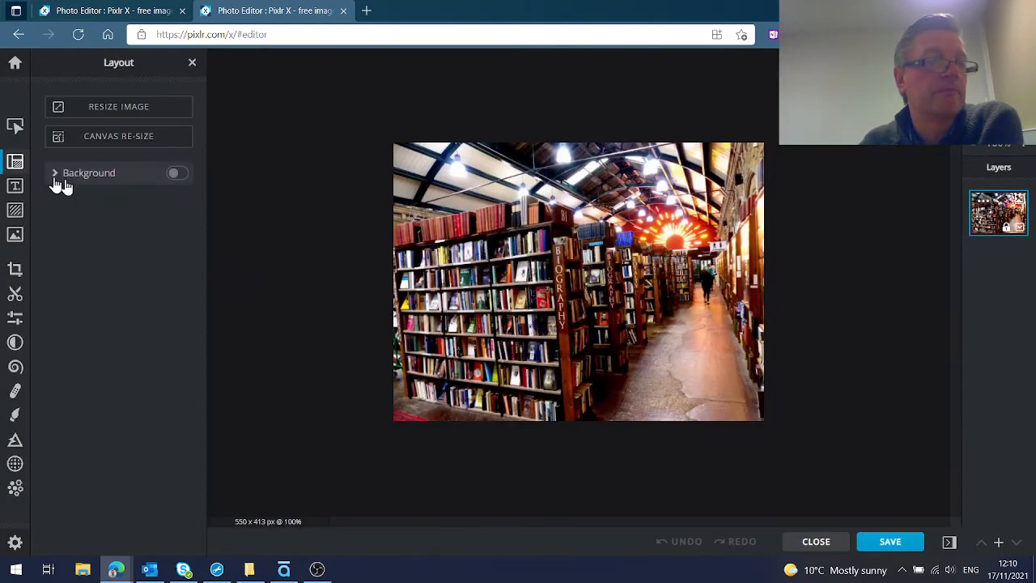
Add the "Hello Summer" text template, scale it down to under half size and place it in the photo's lower-right corner
left_click(15, 185)
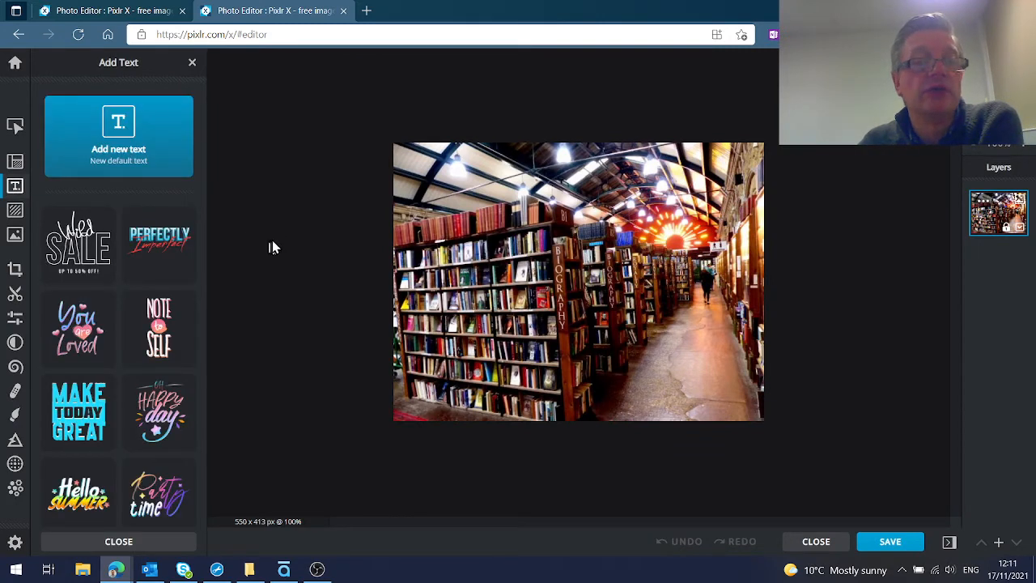
scroll(159, 280, "down", 3)
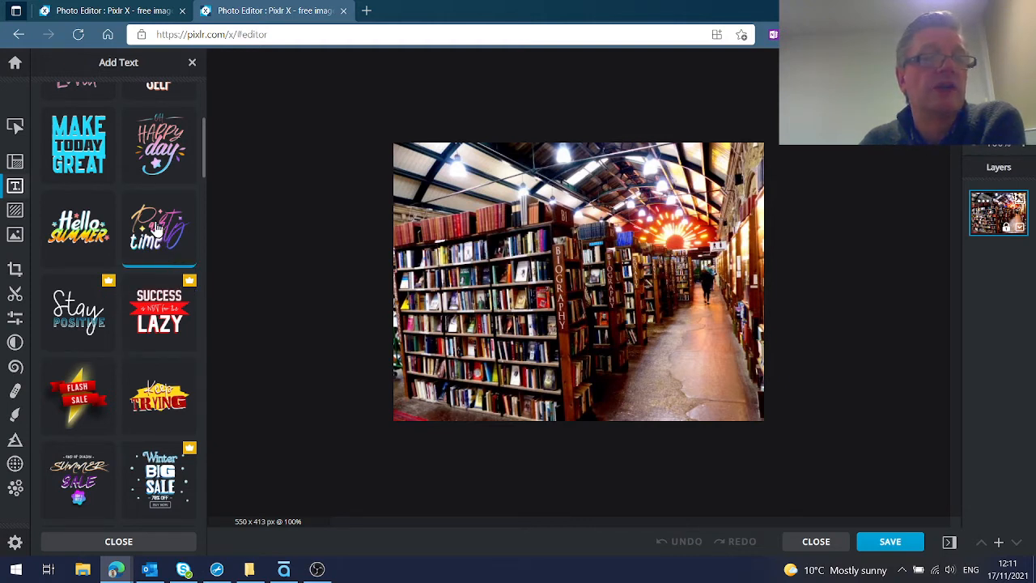
left_click(99, 230)
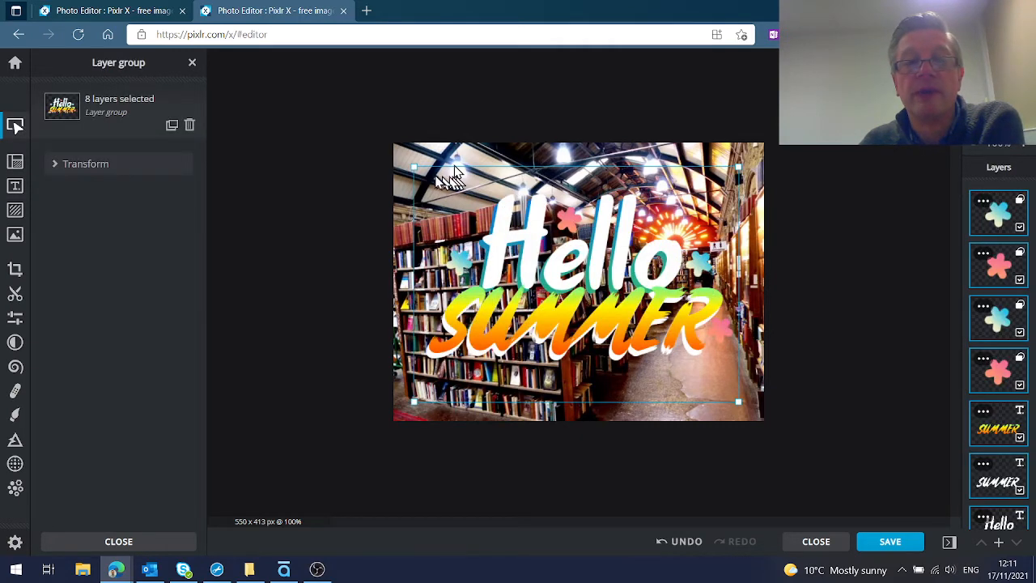
left_click_drag(413, 161, 580, 281)
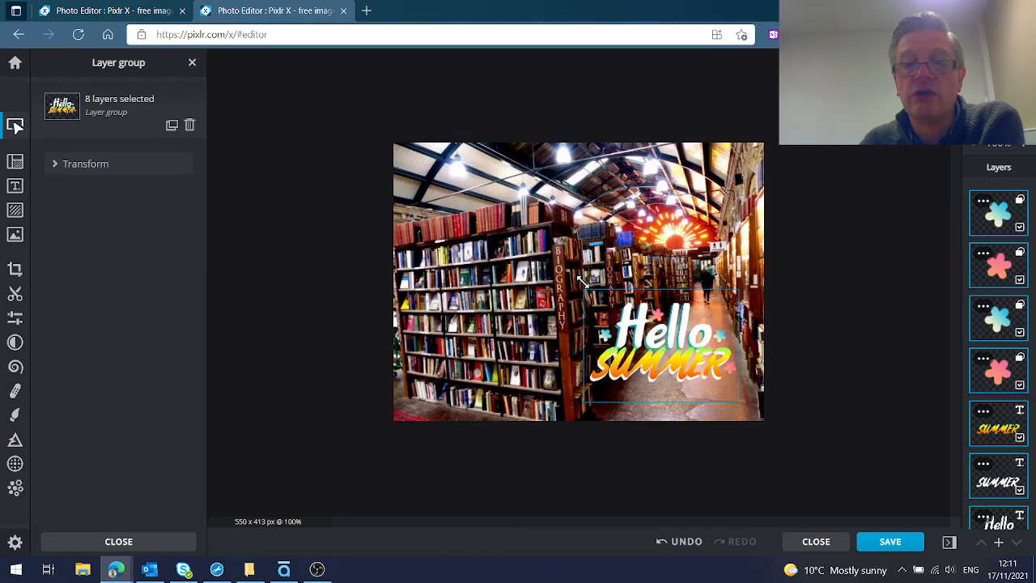
left_click_drag(675, 316, 694, 328)
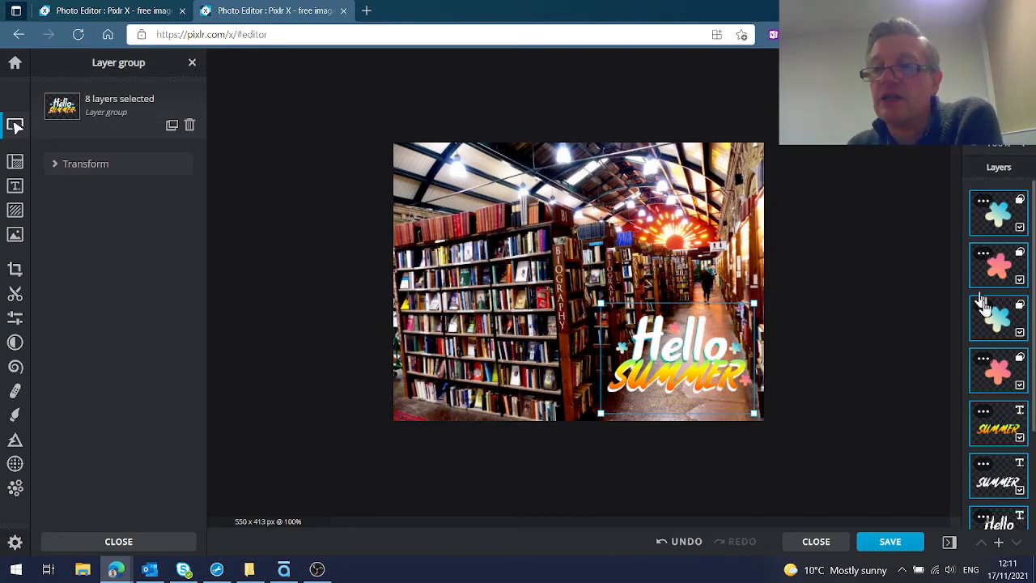
Replace the text of the white "SUMMER" layer with "Books"
scroll(997, 267, "down", 3)
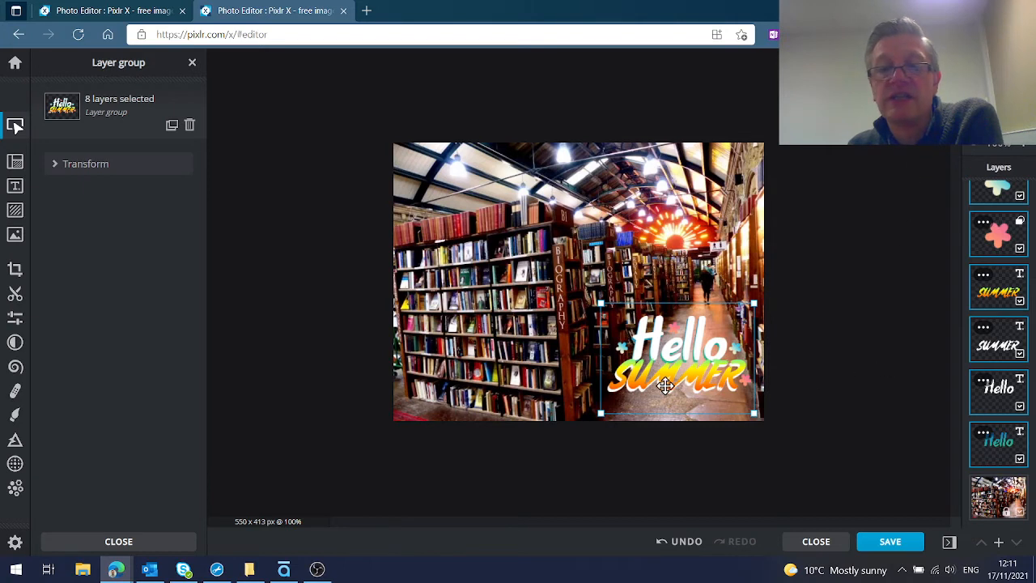
left_click(992, 335)
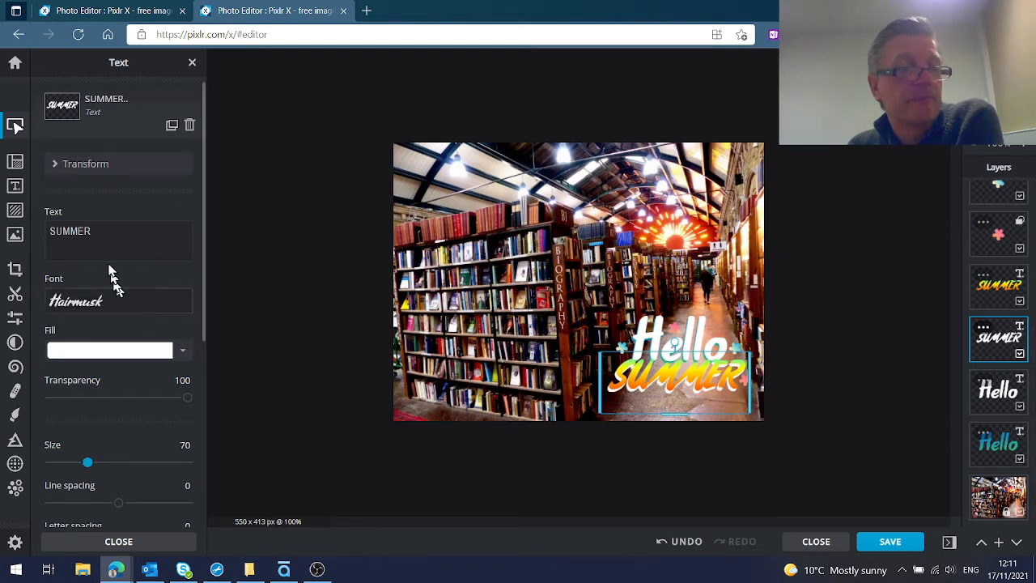
left_click_drag(107, 241, 47, 242)
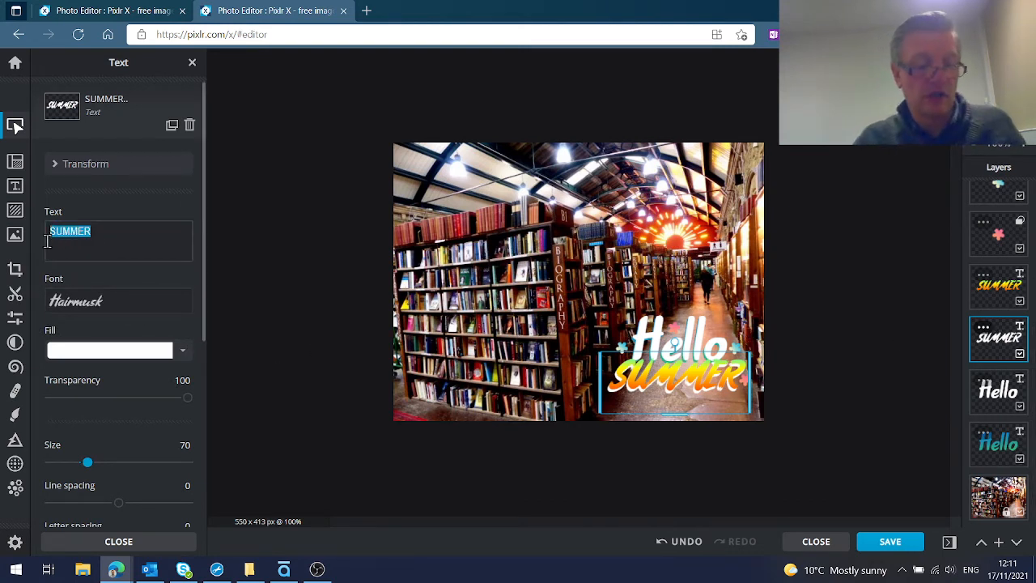
type("Book ")
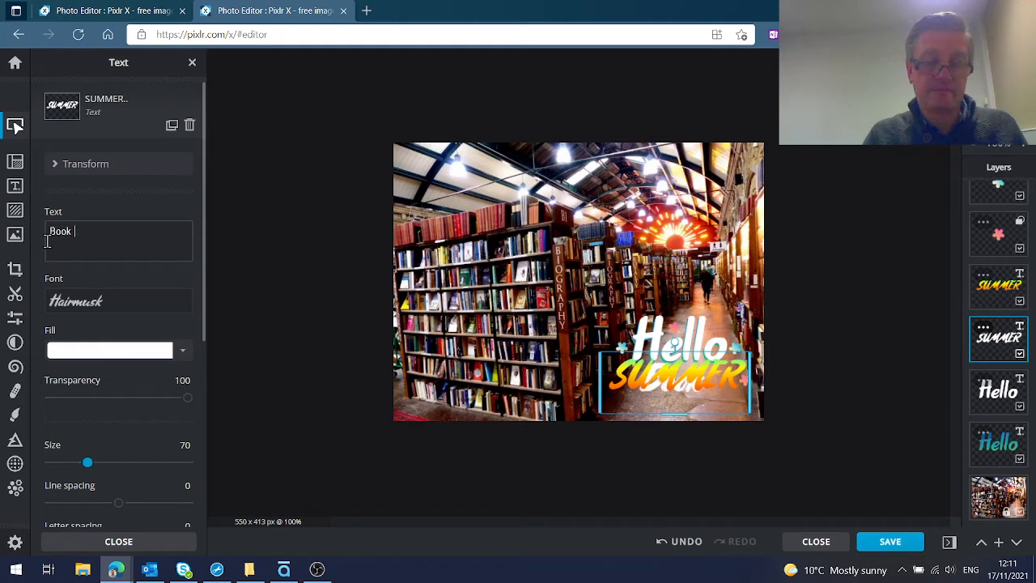
type("Peopl")
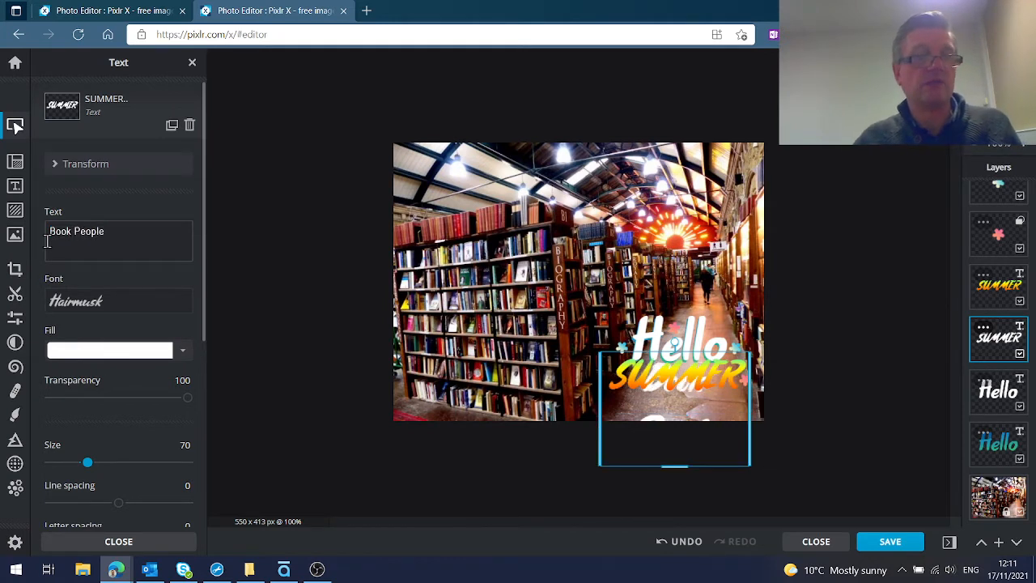
type("e")
key("BackSpace")
key("BackSpace")
key("BackSpace")
key("BackSpace")
key("BackSpace")
key("BackSpace")
key("BackSpace")
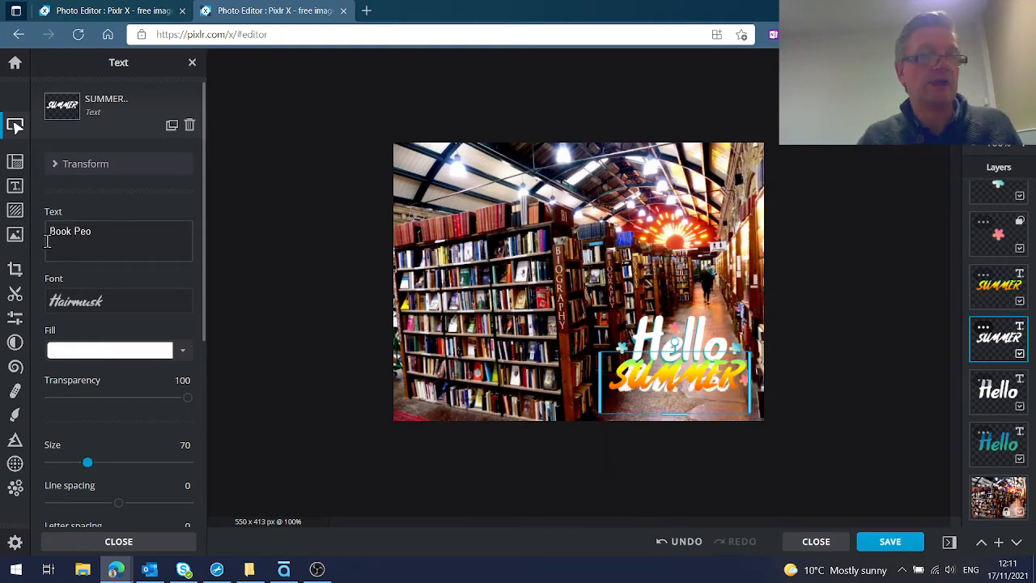
type("s")
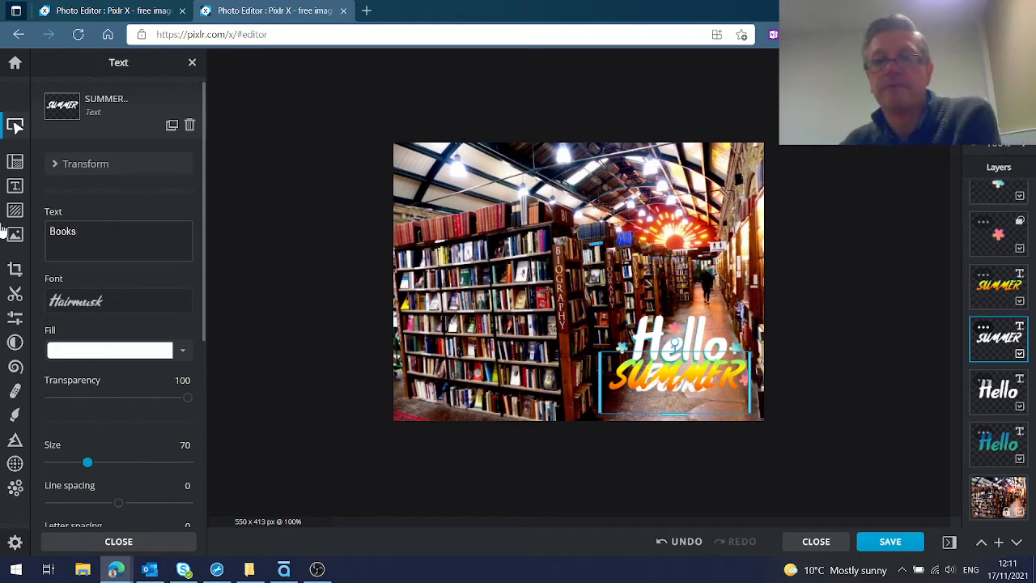
Change the gradient-filled "SUMMER" text layer to read "Books"
left_click(976, 283)
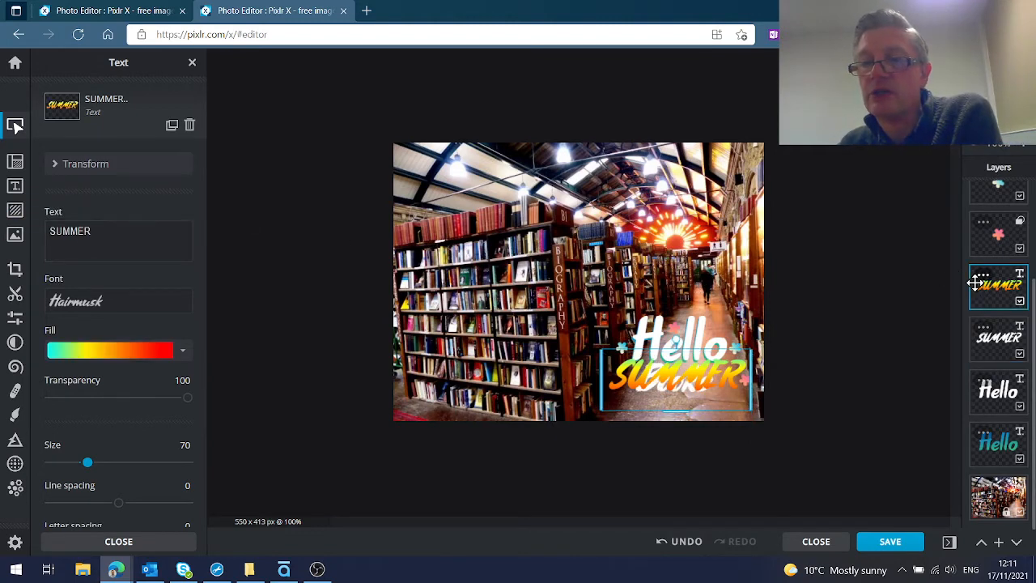
left_click_drag(106, 233, 48, 233)
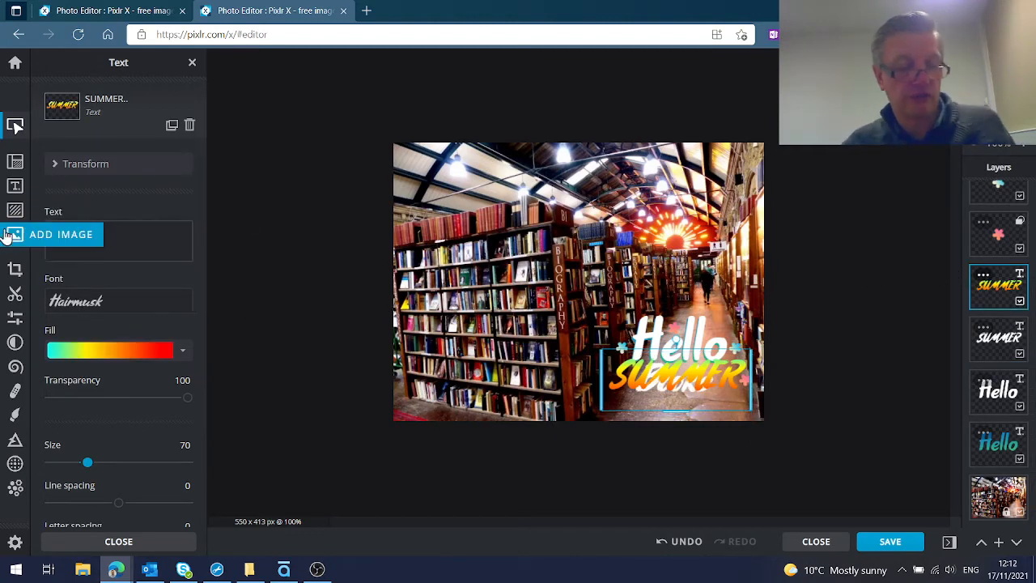
type("Books")
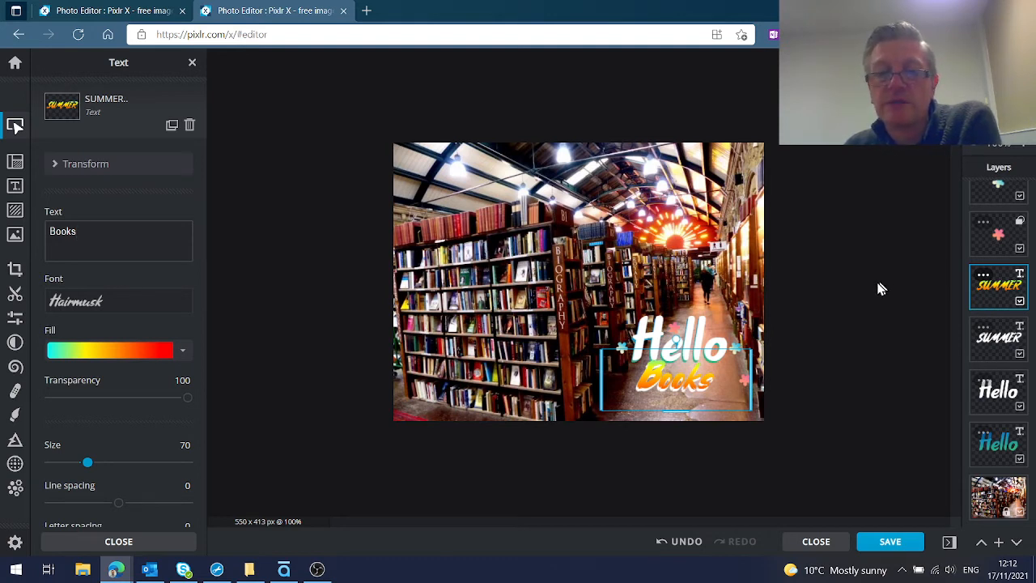
Browse the border element categories and look through the Hand Drawn border designs
left_click(14, 213)
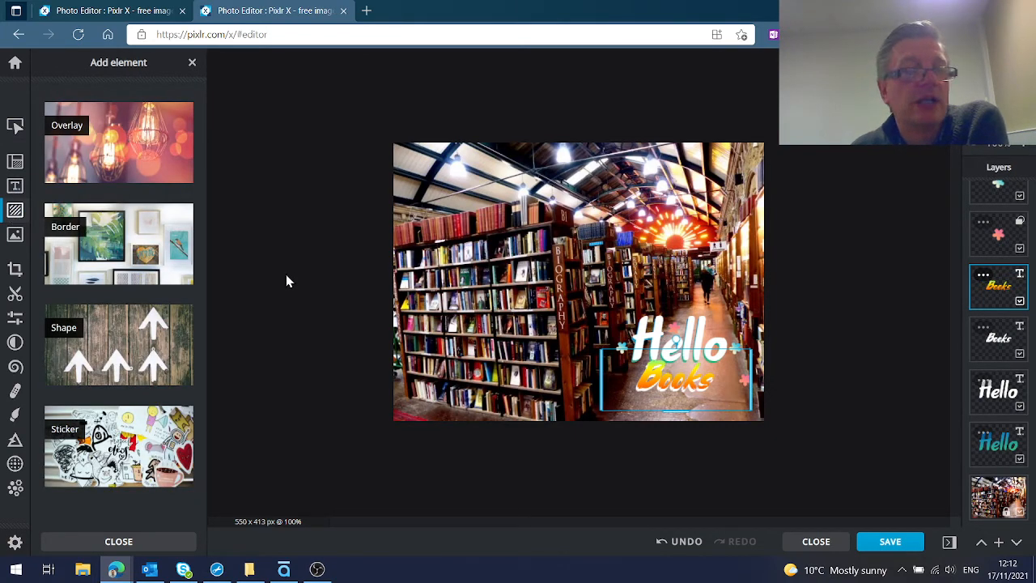
left_click(133, 235)
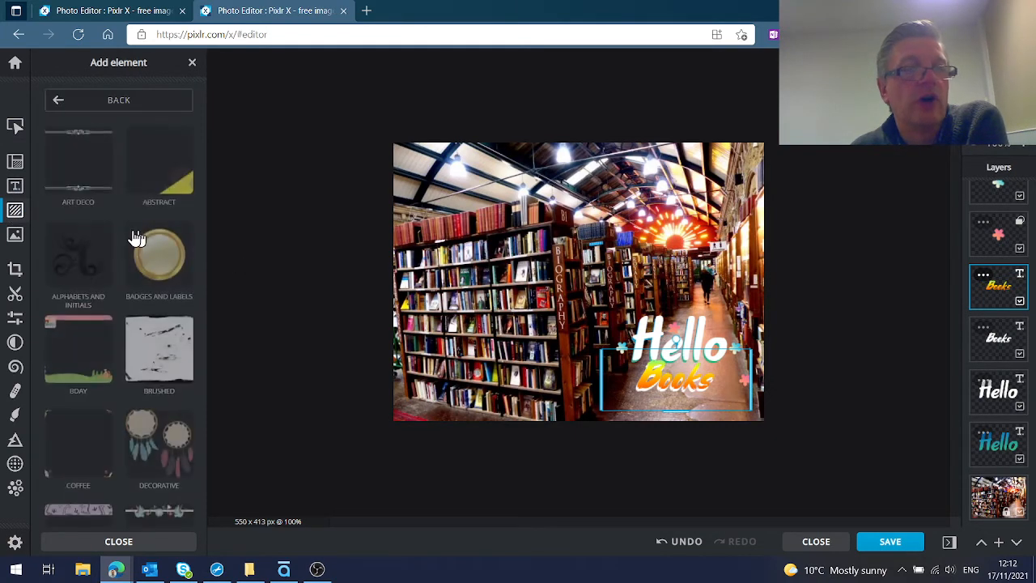
scroll(157, 233, "down", 8)
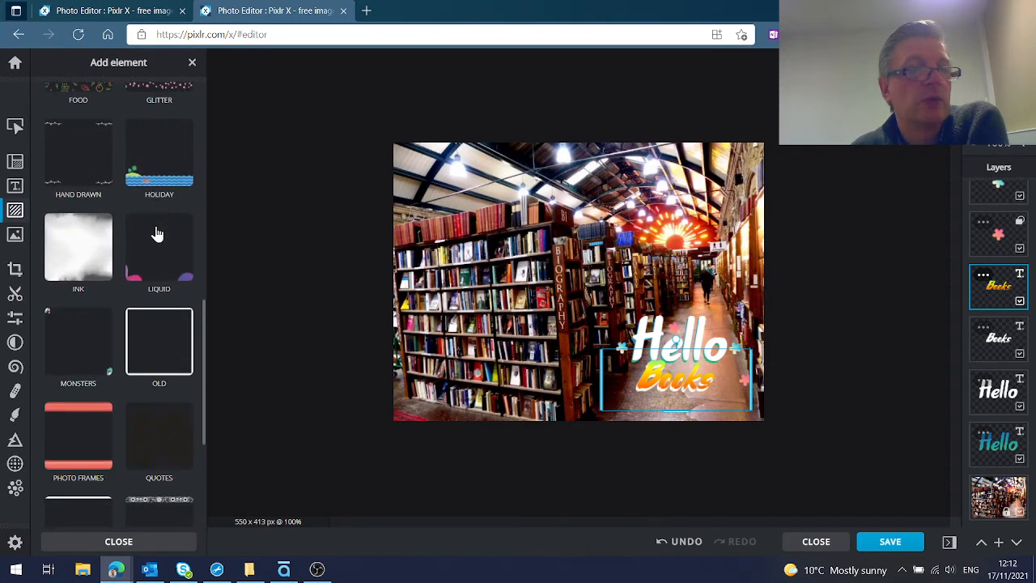
left_click(89, 168)
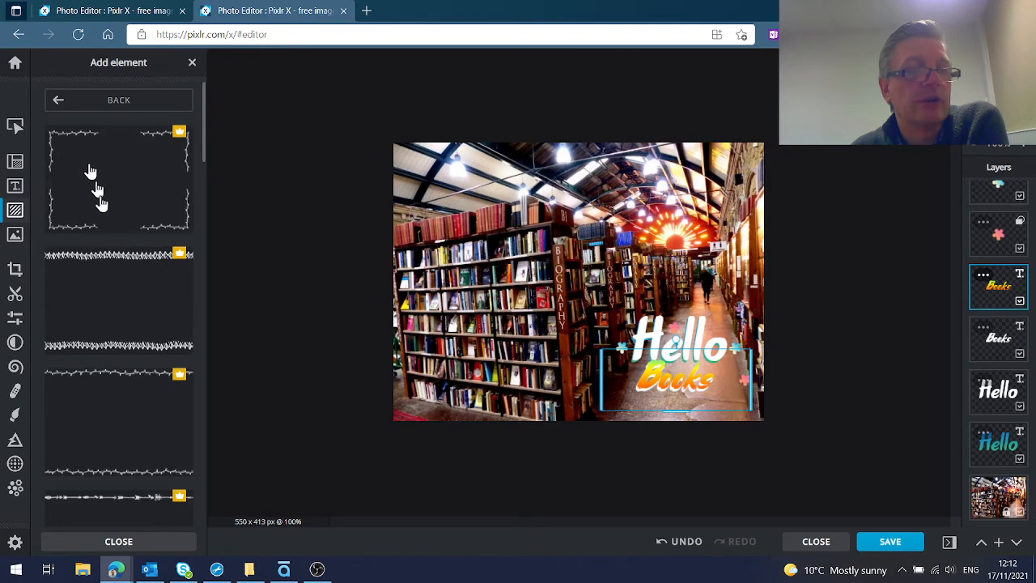
scroll(114, 227, "down", 10)
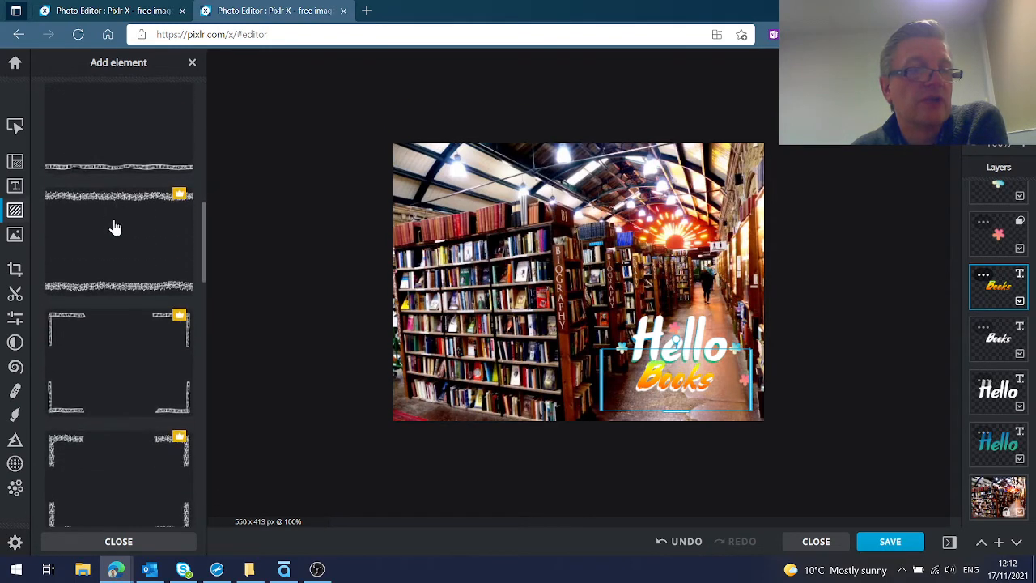
scroll(127, 335, "up", 10)
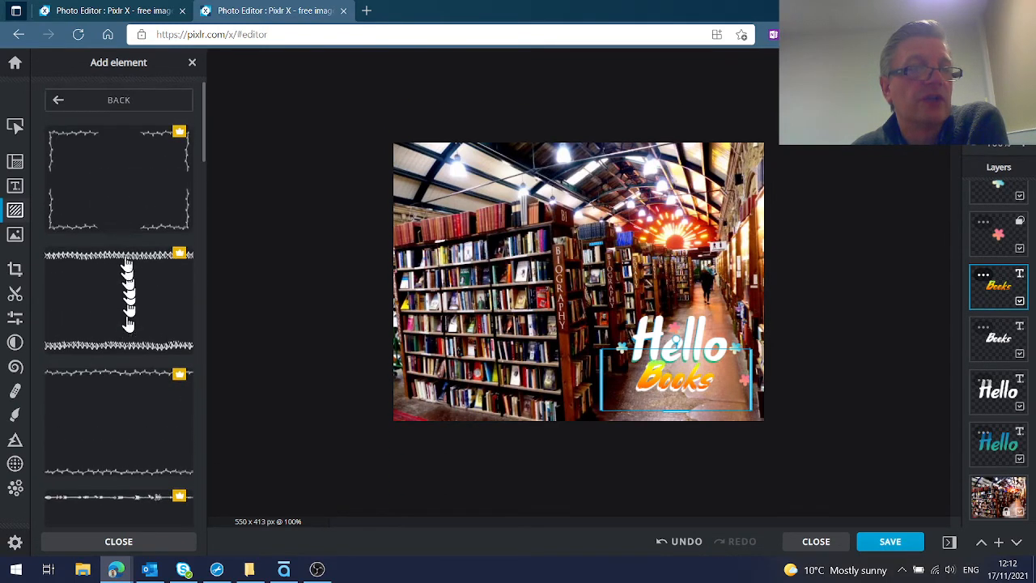
left_click(77, 103)
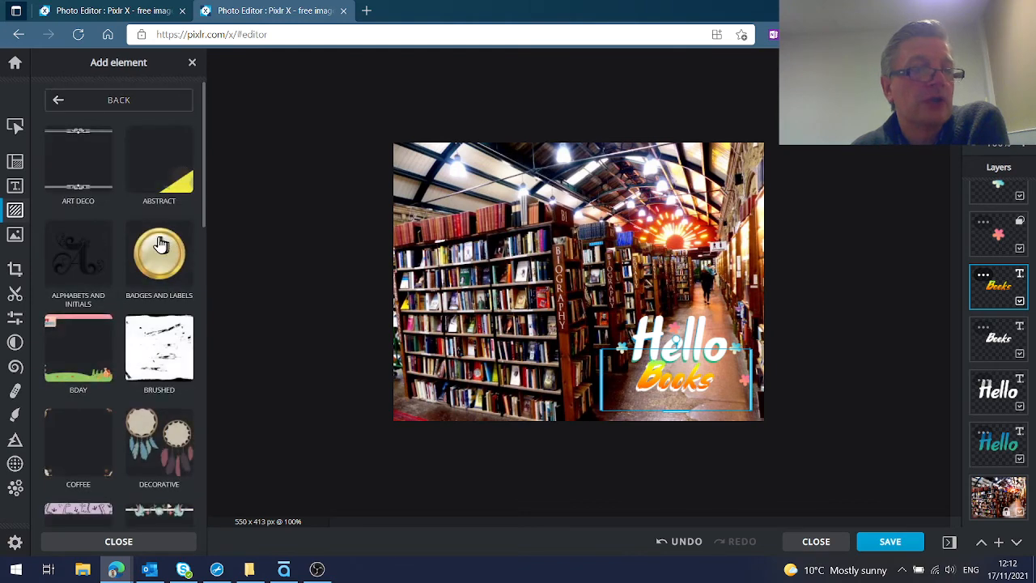
Add the rough-edged white border from the Old border category around the photo
scroll(159, 244, "down", 4)
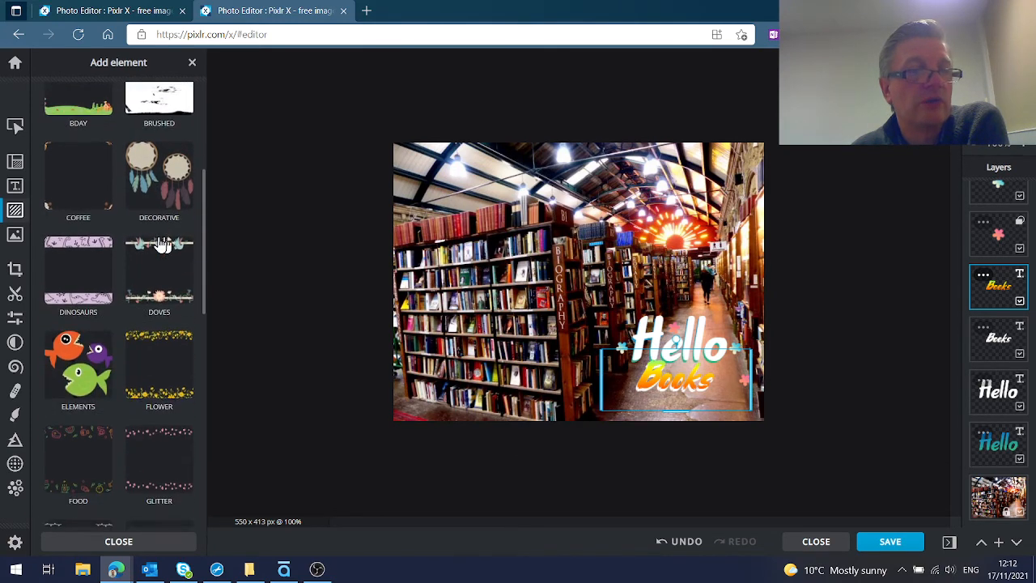
scroll(160, 245, "down", 3)
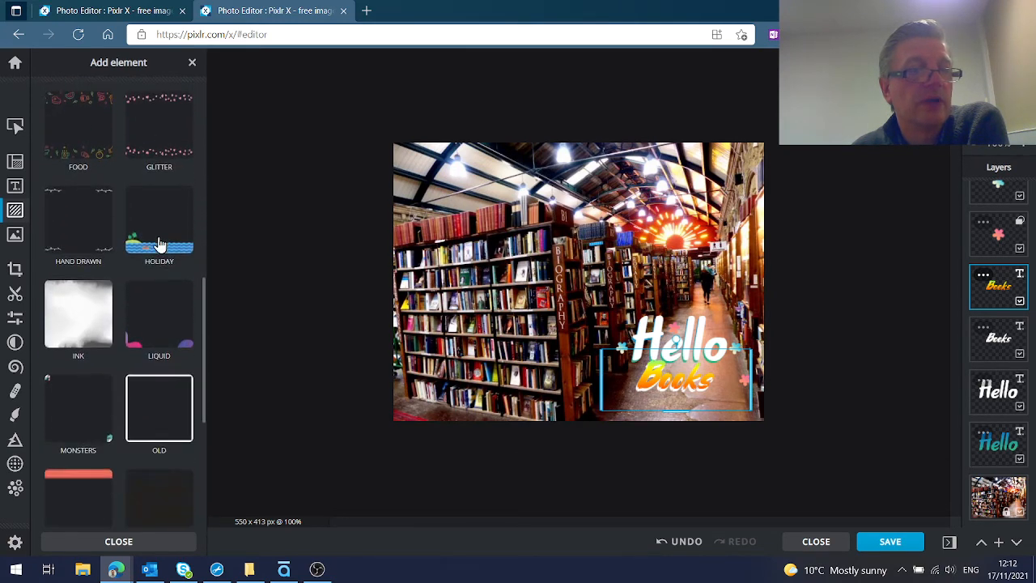
scroll(159, 244, "down", 3)
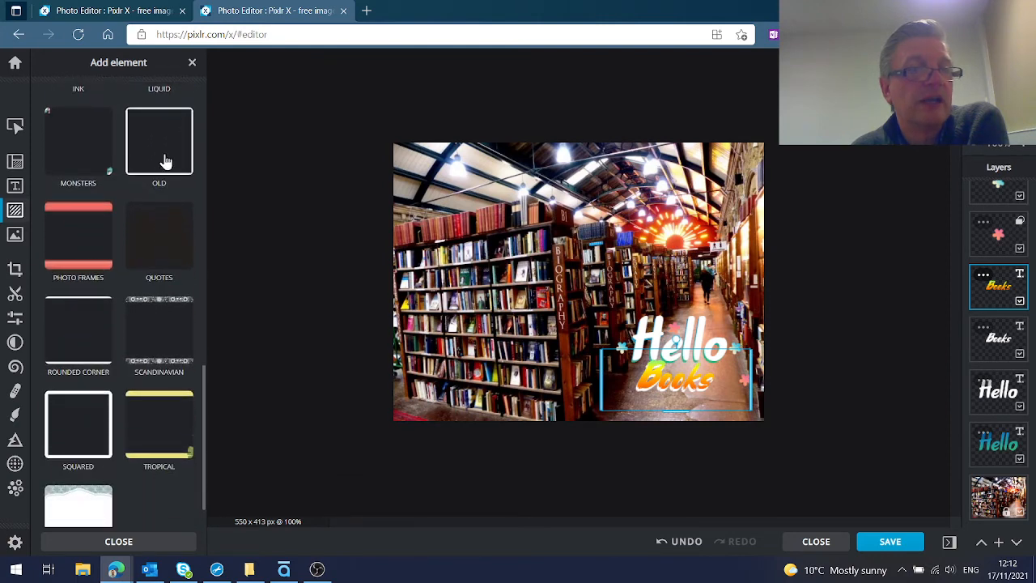
left_click(165, 162)
left_click(134, 273)
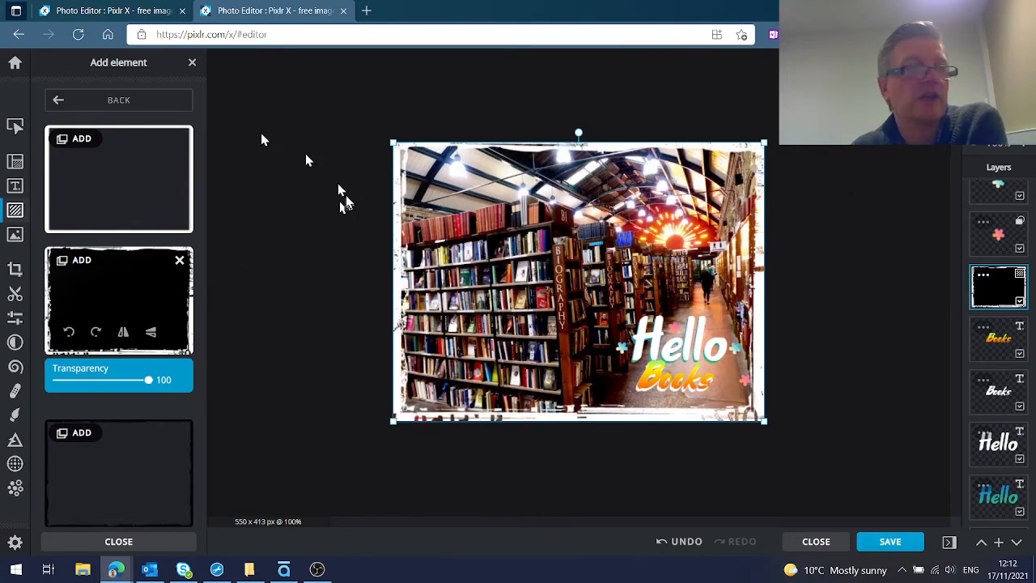
left_click(141, 103)
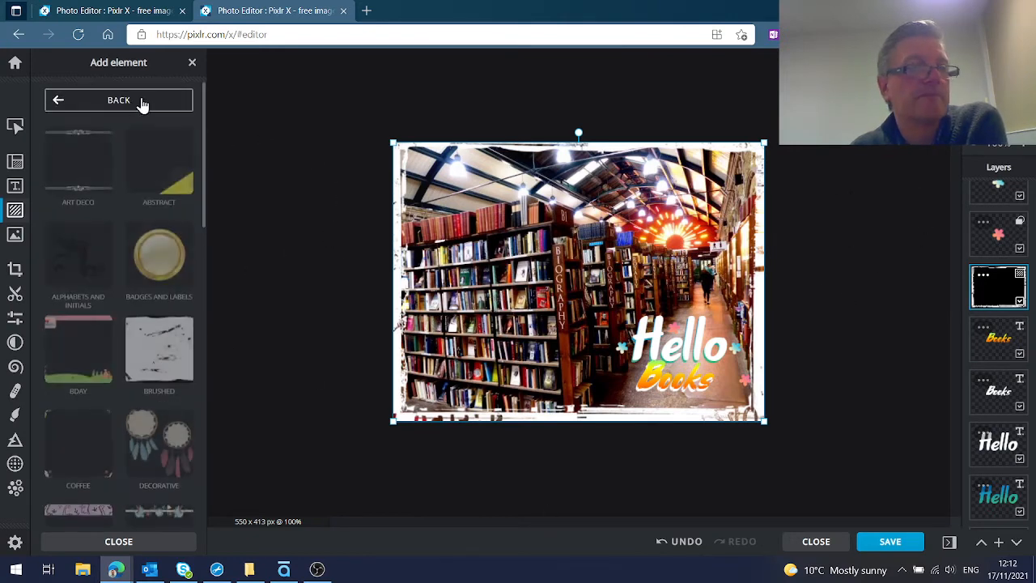
Try flipping the photo vertically and horizontally with the Crop tool, and undo both flips
left_click(15, 234)
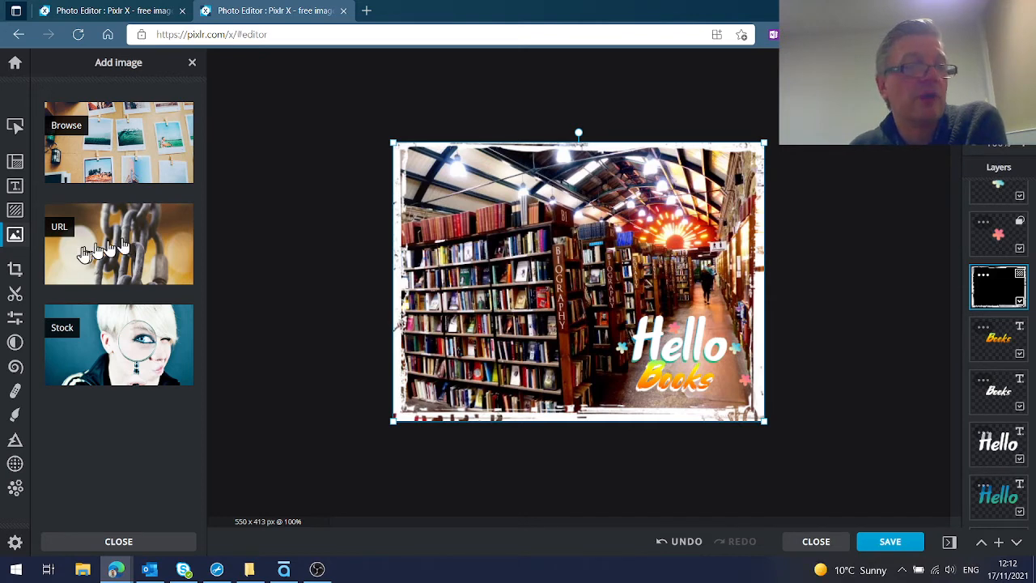
left_click(16, 270)
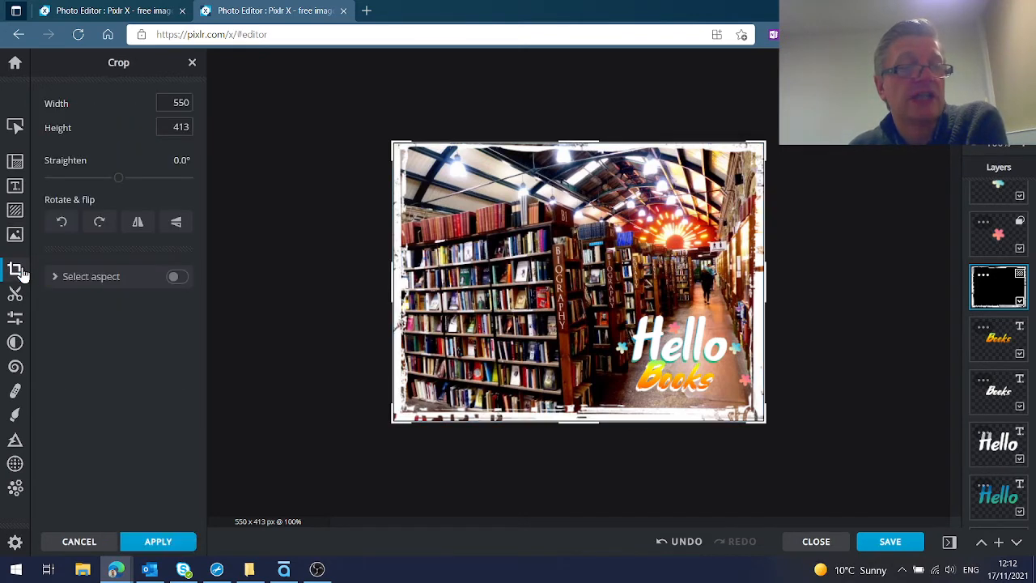
left_click(176, 227)
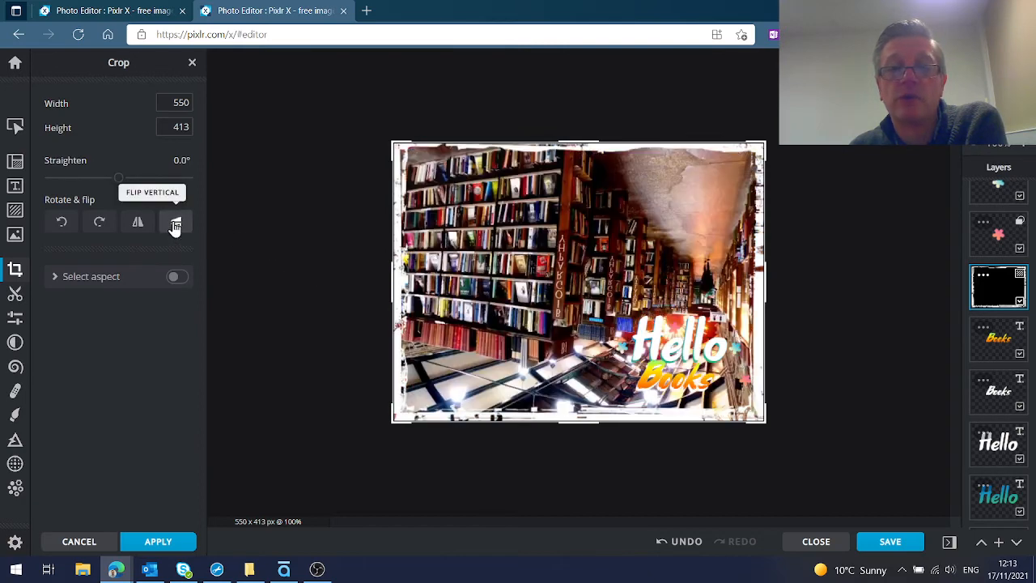
left_click(139, 224)
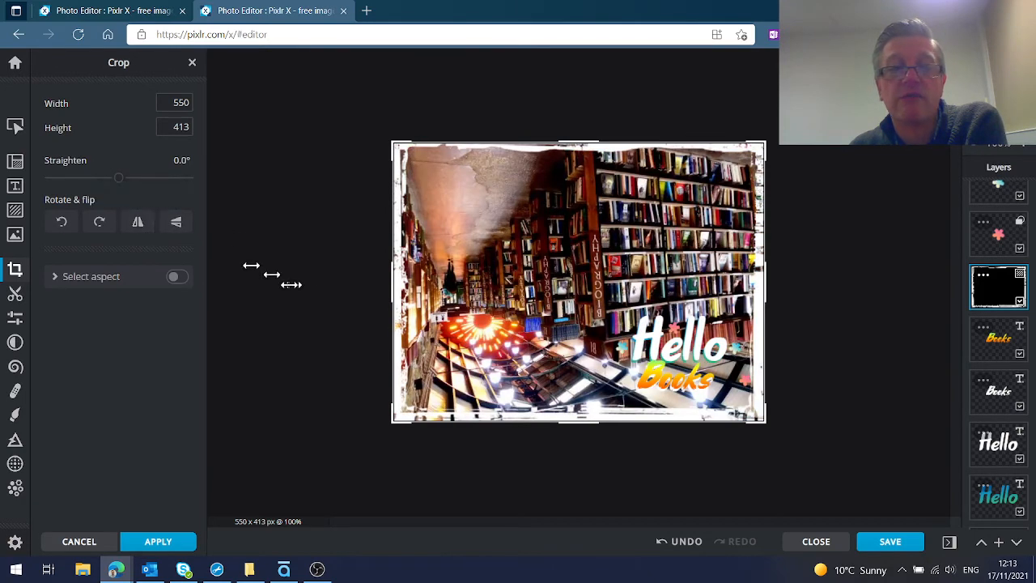
left_click(687, 544)
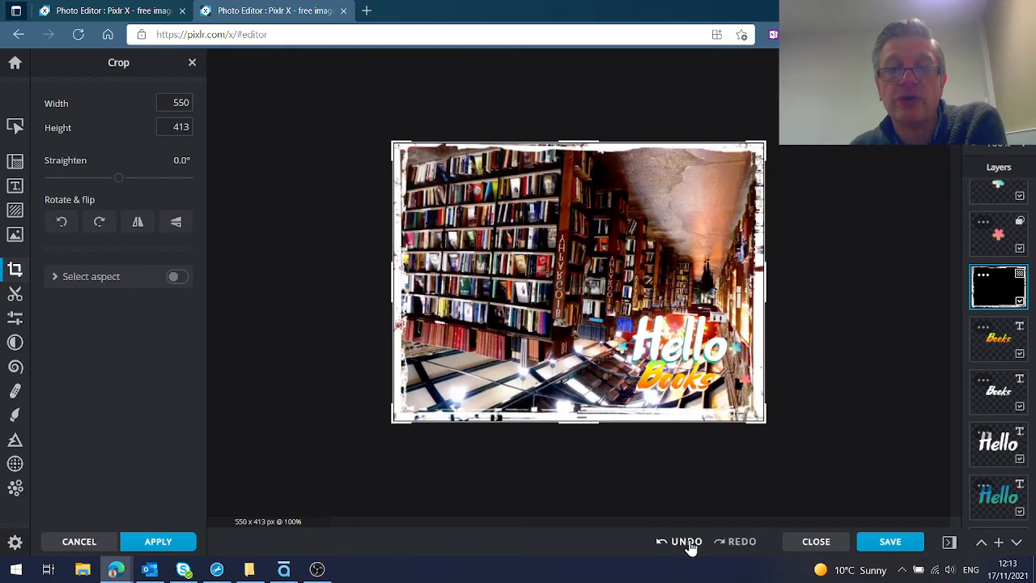
left_click(688, 544)
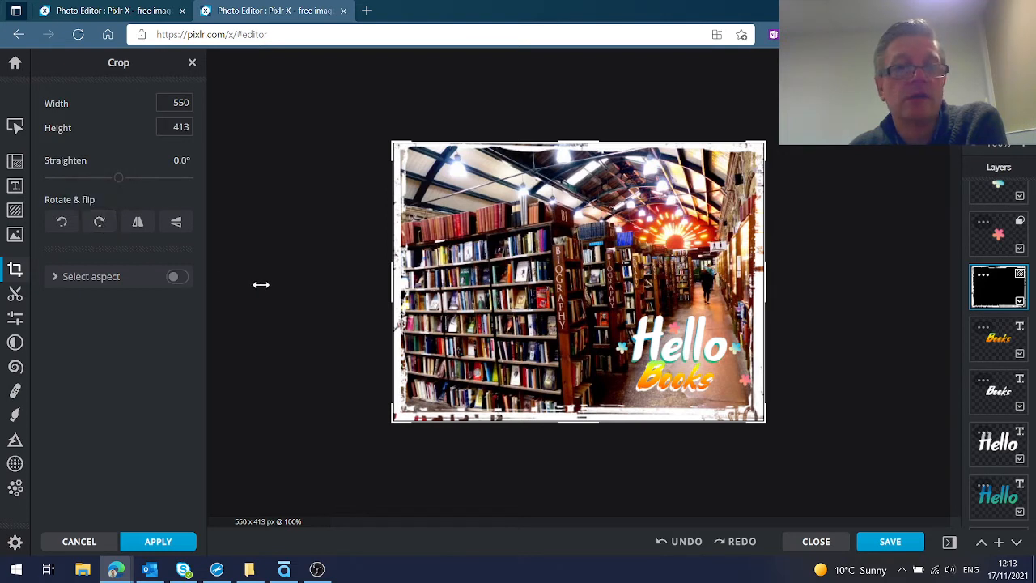
Try cropping the image to 491 x 351 px to trim off the border, and undo the crop
left_click_drag(394, 145, 418, 165)
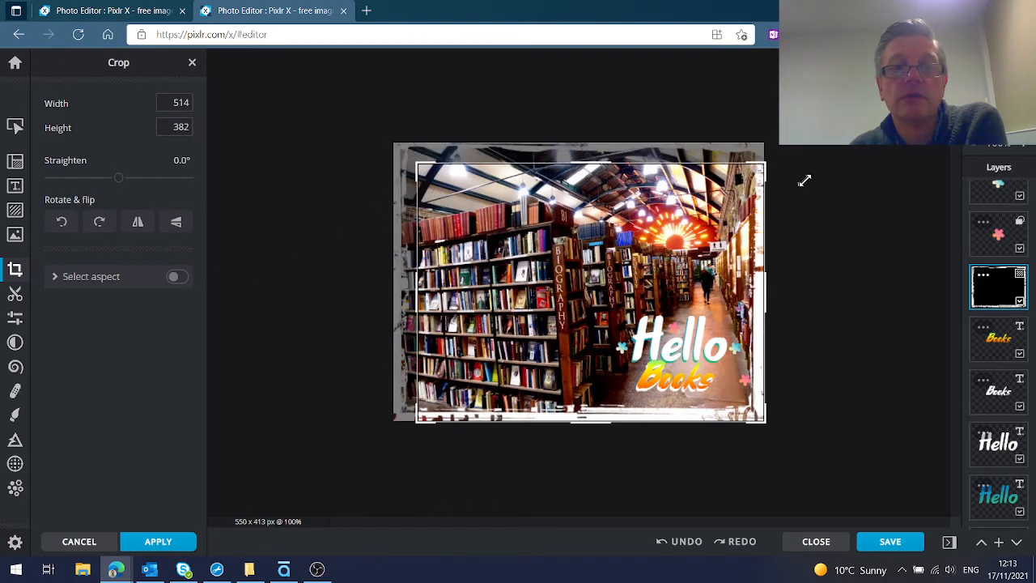
left_click_drag(763, 419, 746, 403)
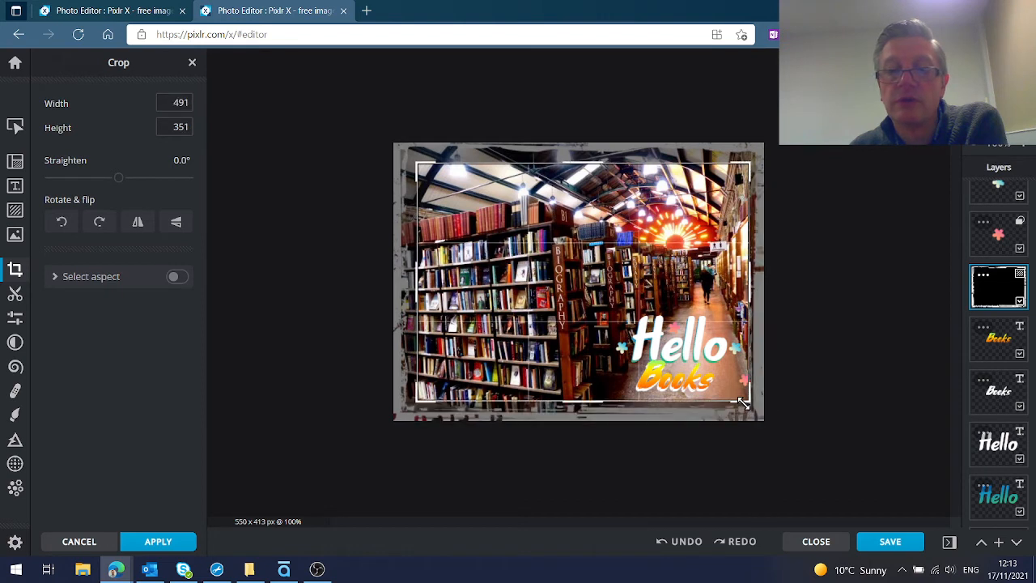
left_click(155, 542)
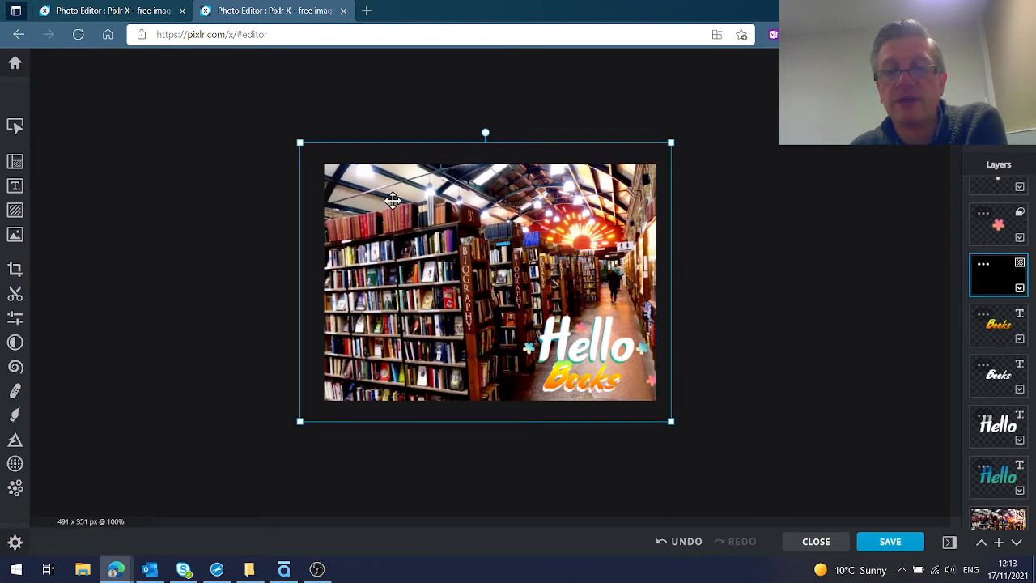
left_click(686, 541)
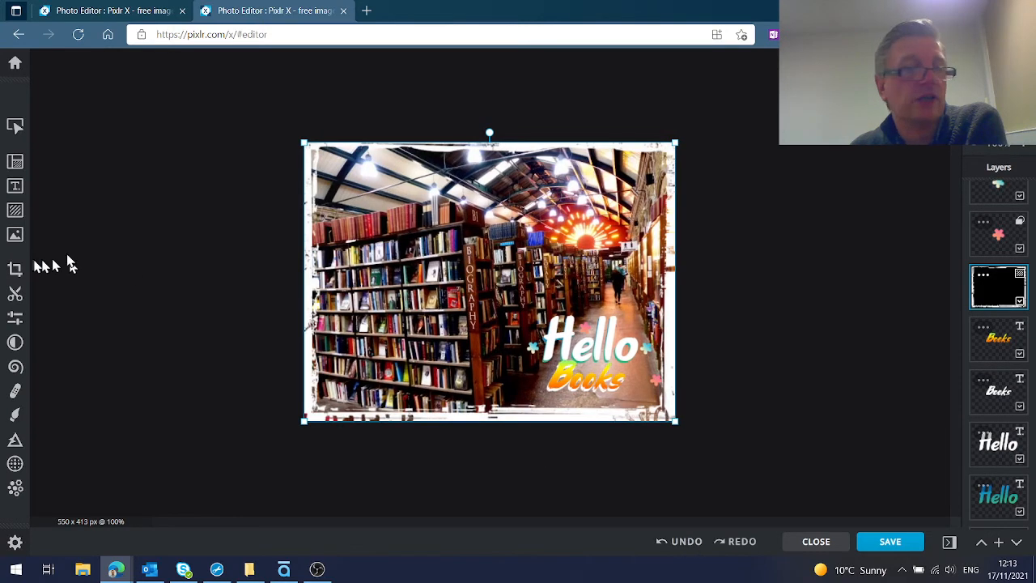
Try a heart-shaped Keep cutout in the middle of the Background layer, and undo it
left_click(15, 294)
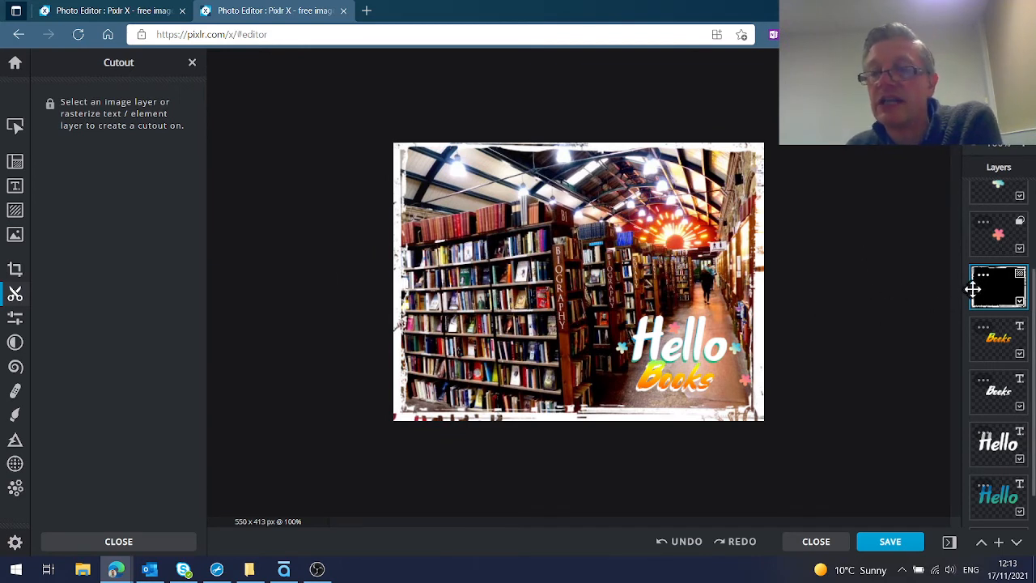
scroll(1003, 285, "down", 1)
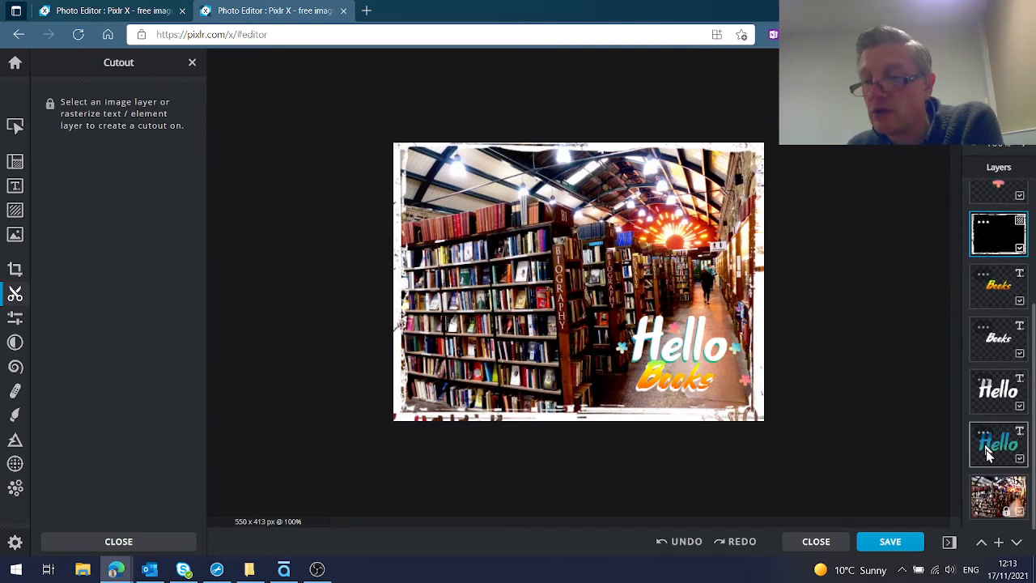
left_click(997, 496)
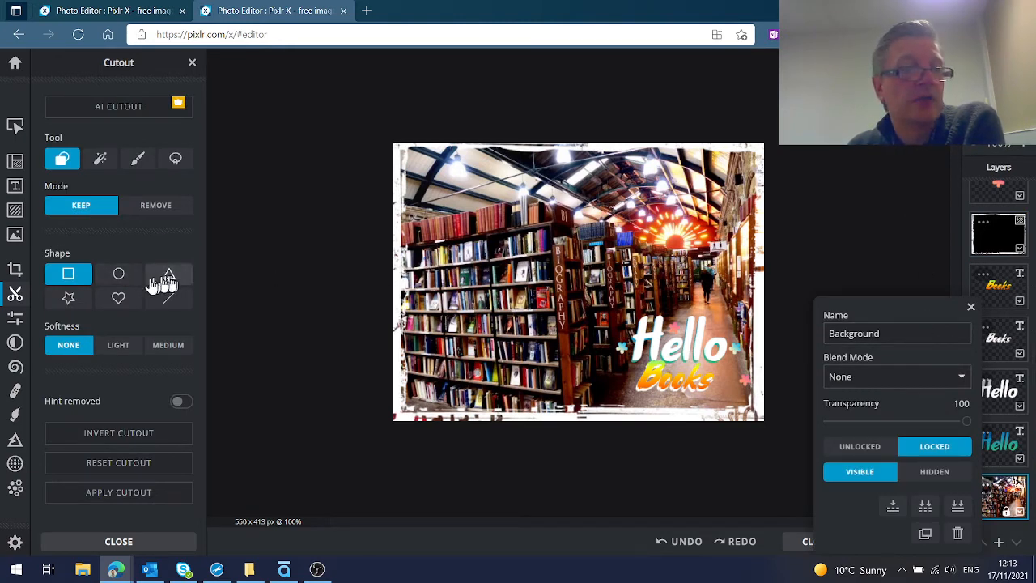
left_click(121, 299)
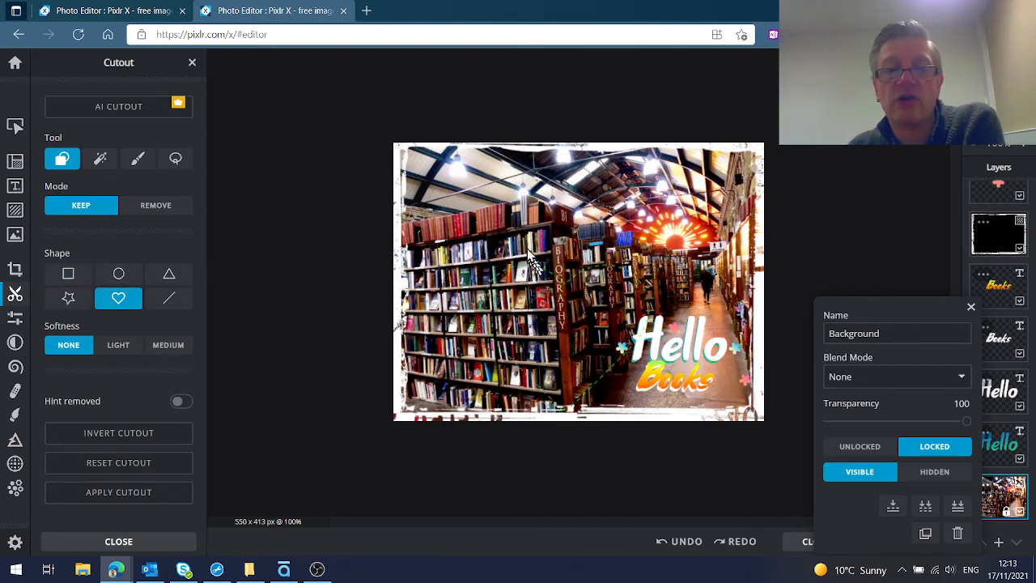
left_click_drag(528, 255, 530, 254)
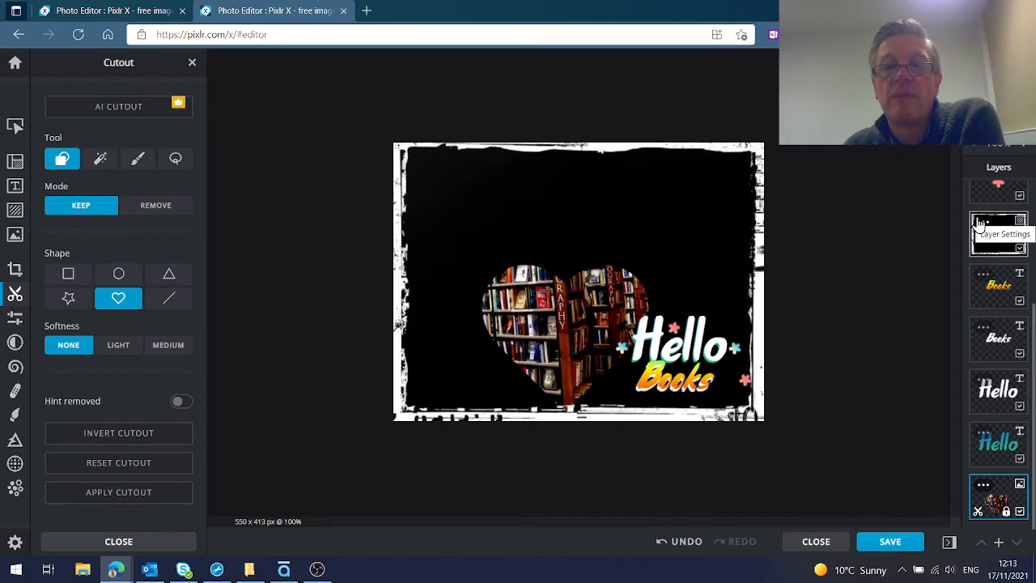
left_click(682, 542)
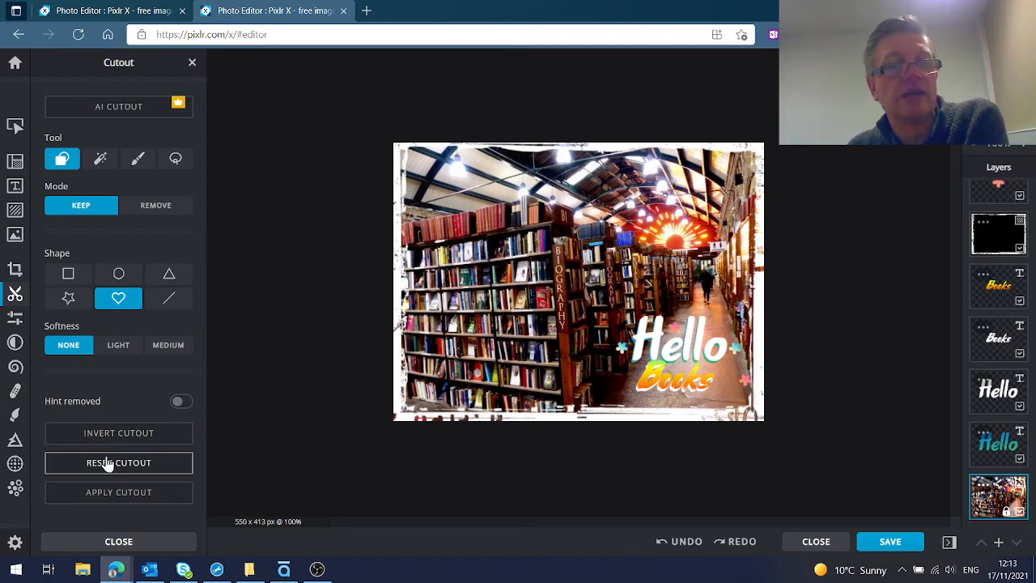
Try an upside-down triangle cutout over the aisle on the Background layer, and undo it
left_click(171, 275)
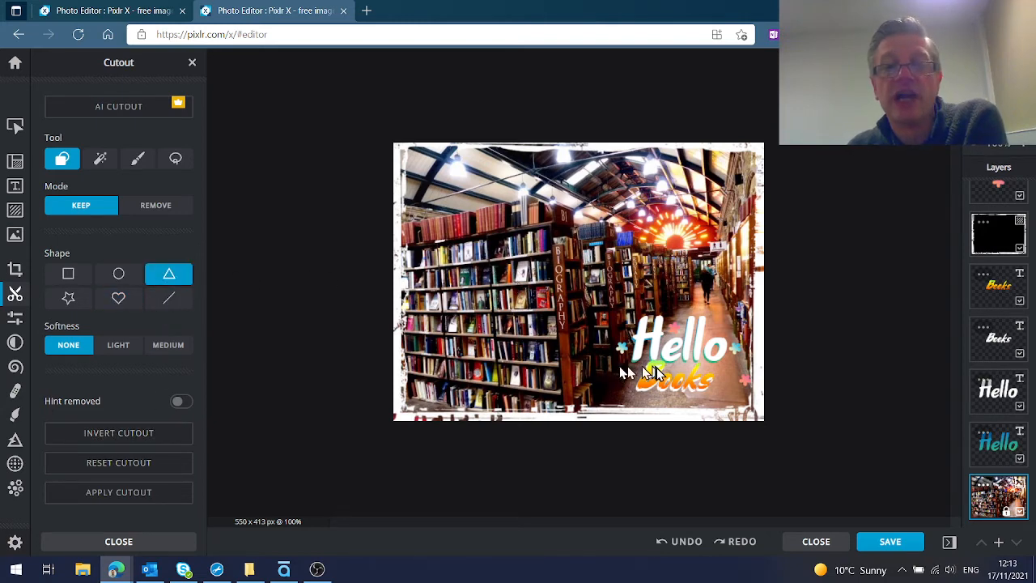
left_click_drag(654, 372, 573, 194)
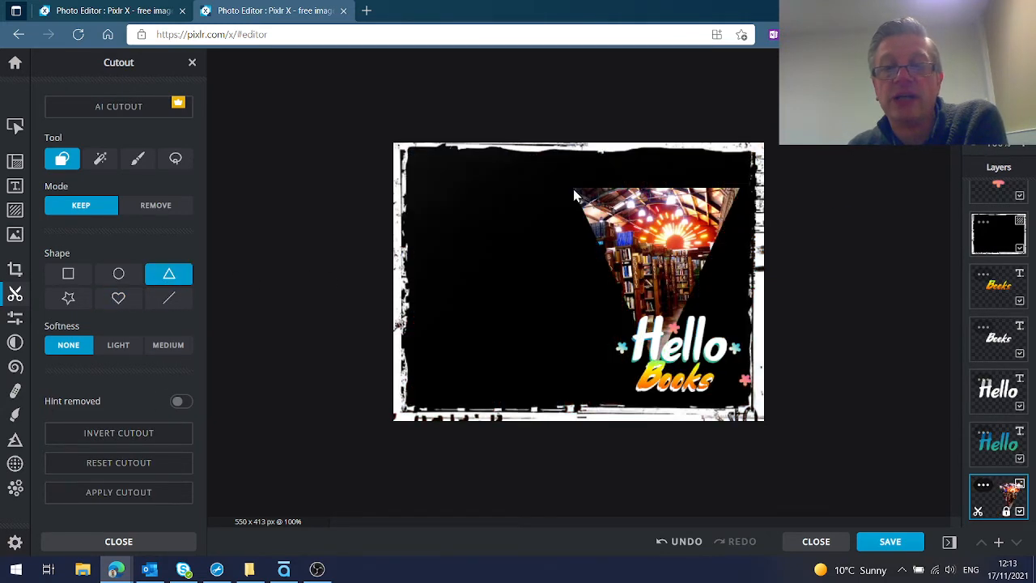
left_click(694, 543)
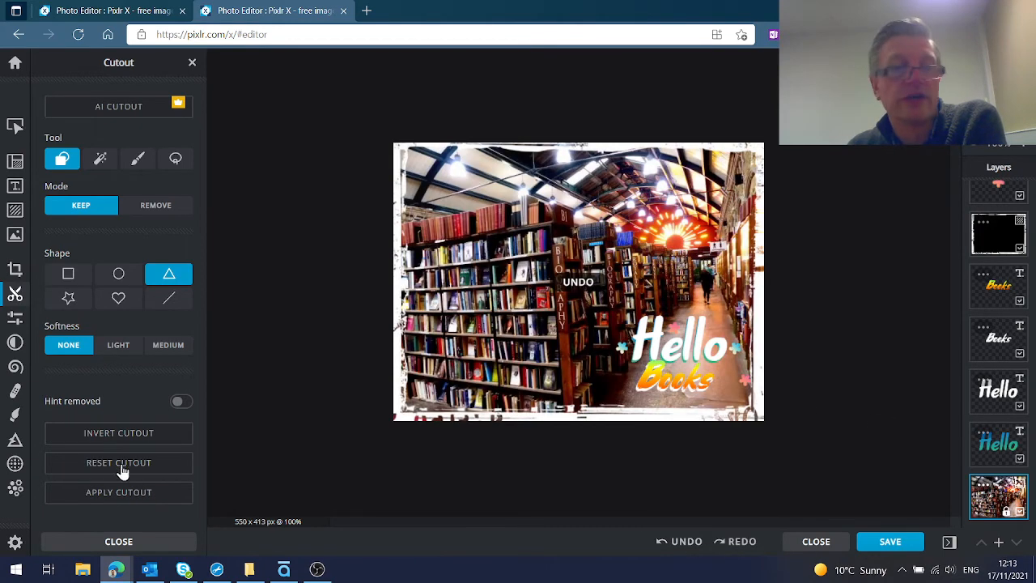
Try the B&W adjustment on the Background layer, and undo it
left_click(14, 320)
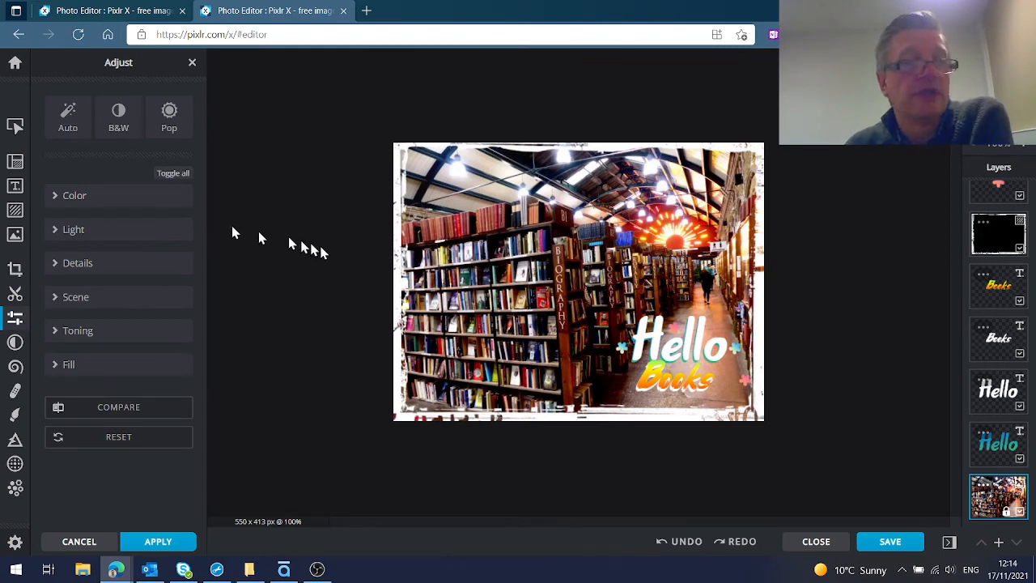
left_click(123, 127)
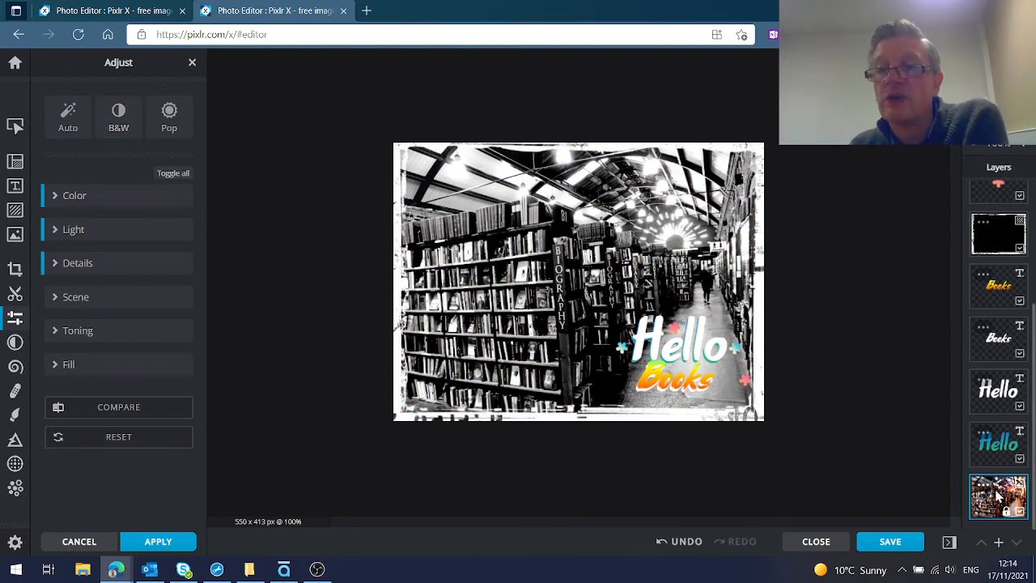
left_click(680, 541)
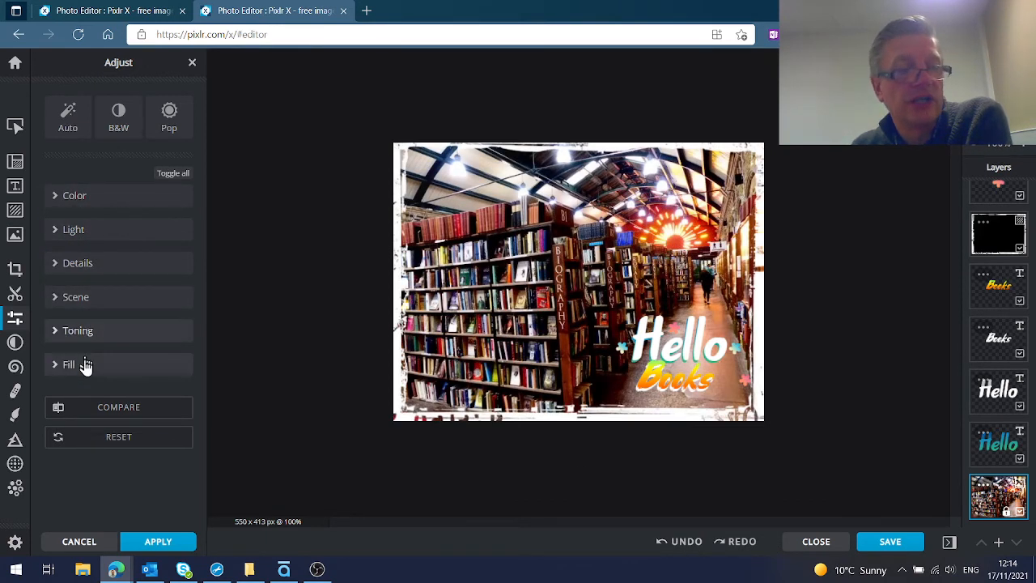
Apply the Auto adjustment to the Background layer
left_click(70, 119)
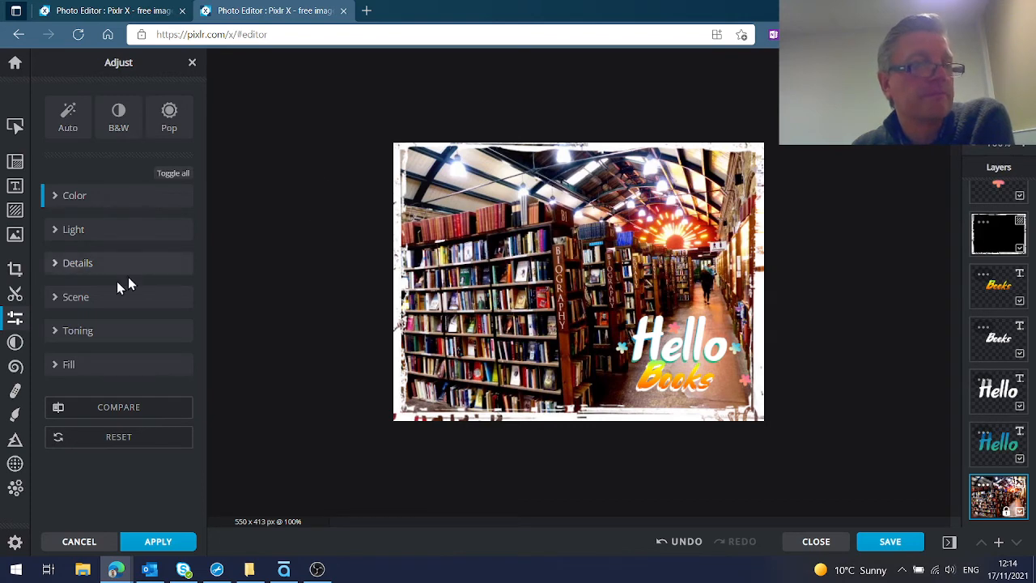
Try the Tonola effect from the Colors set at full strength on the Background layer, and browse the remaining effect categories
left_click(15, 341)
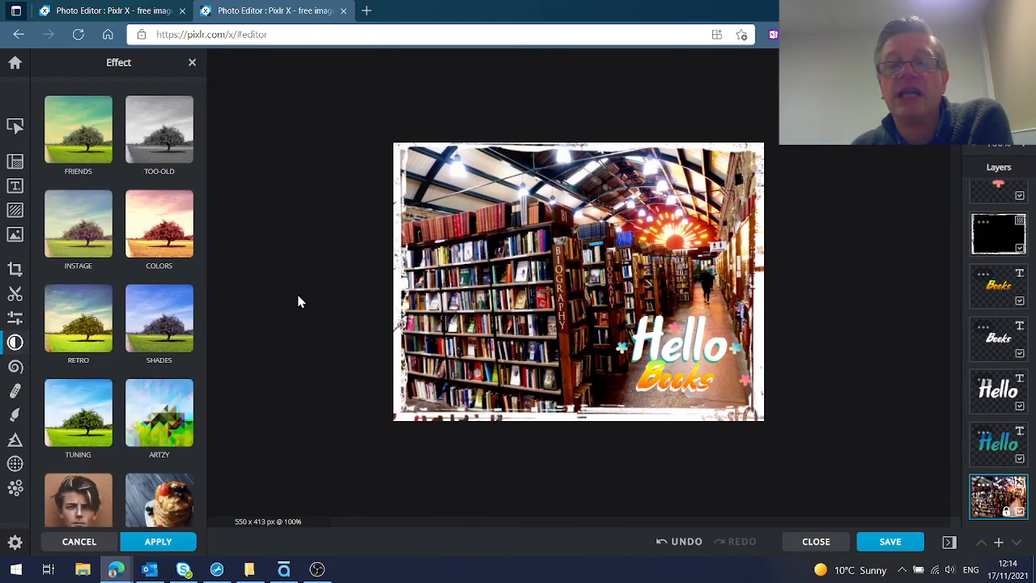
left_click(174, 223)
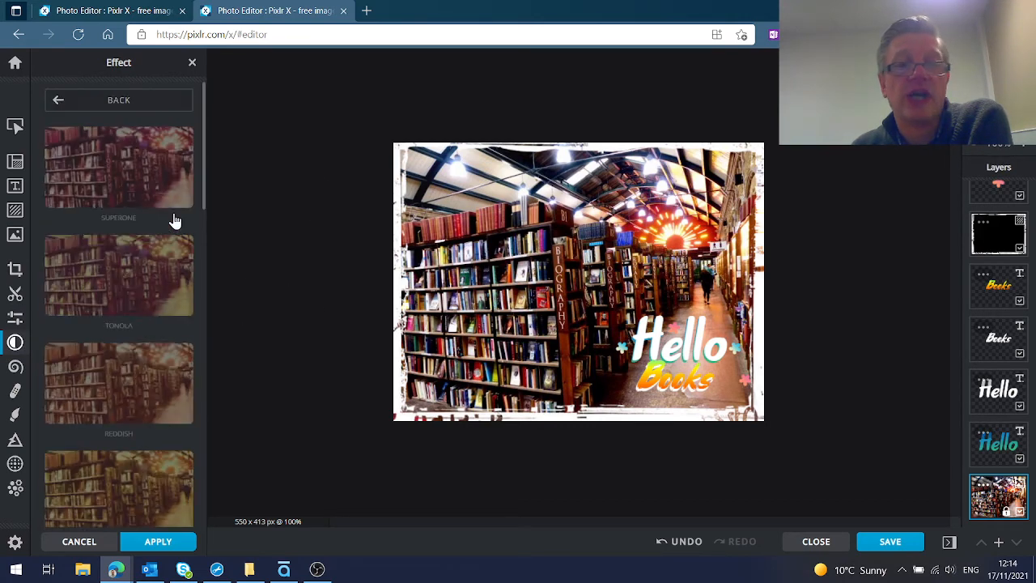
left_click(164, 267)
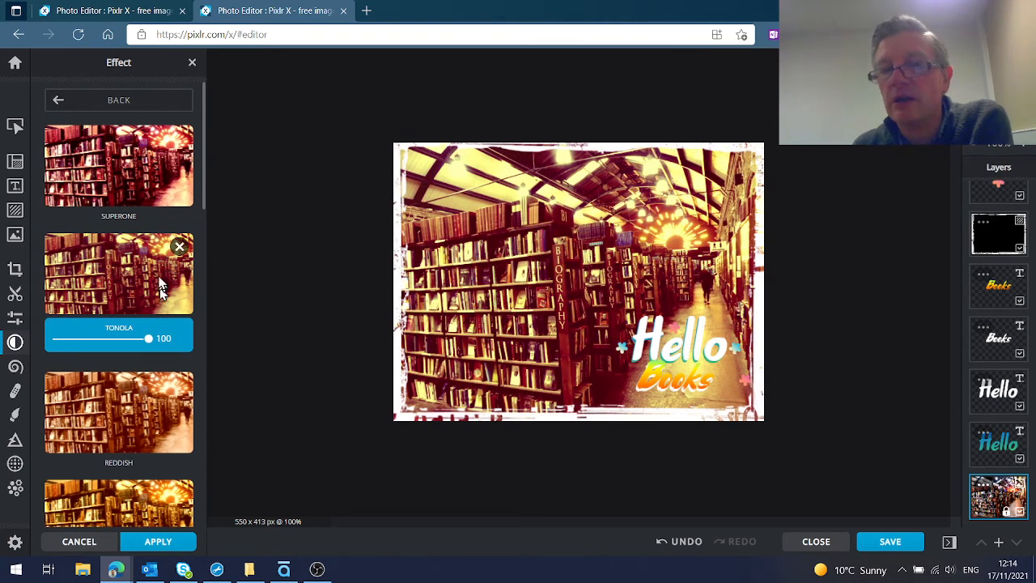
left_click(119, 100)
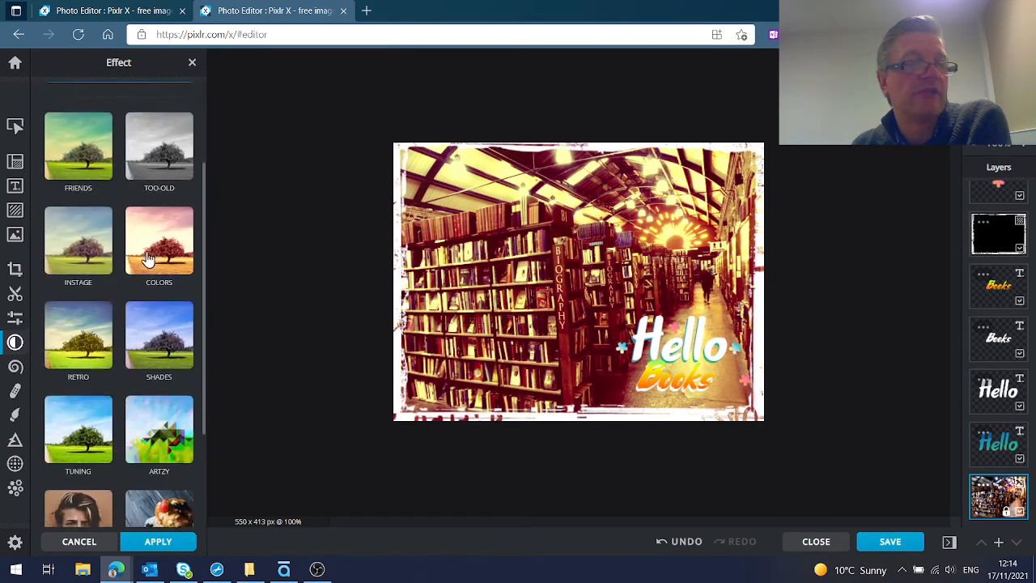
scroll(148, 259, "down", 2)
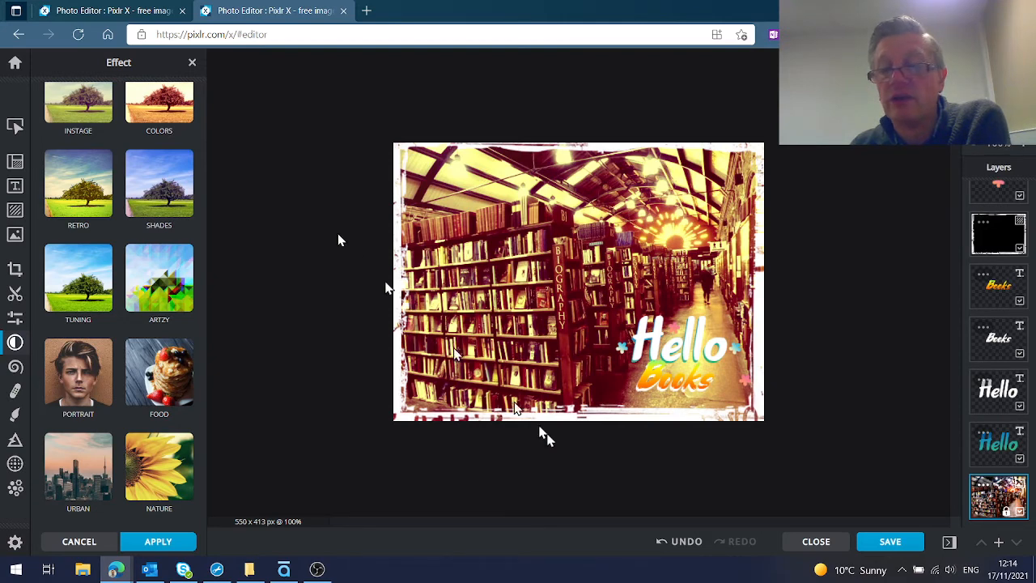
Try Liquify strokes on the Biography shelf sign and the aisle of the Background layer, and undo them together with the Tonola effect
left_click(14, 367)
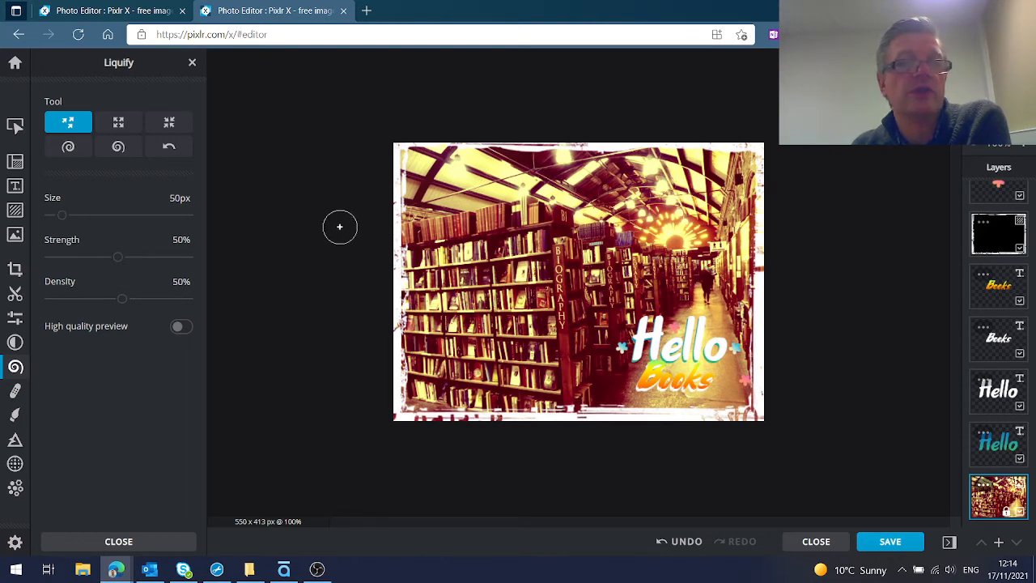
mouse_move(558, 260)
left_mouse_down()
mouse_move(570, 265)
mouse_move(566, 280)
left_mouse_up()
left_click_drag(565, 281, 552, 304)
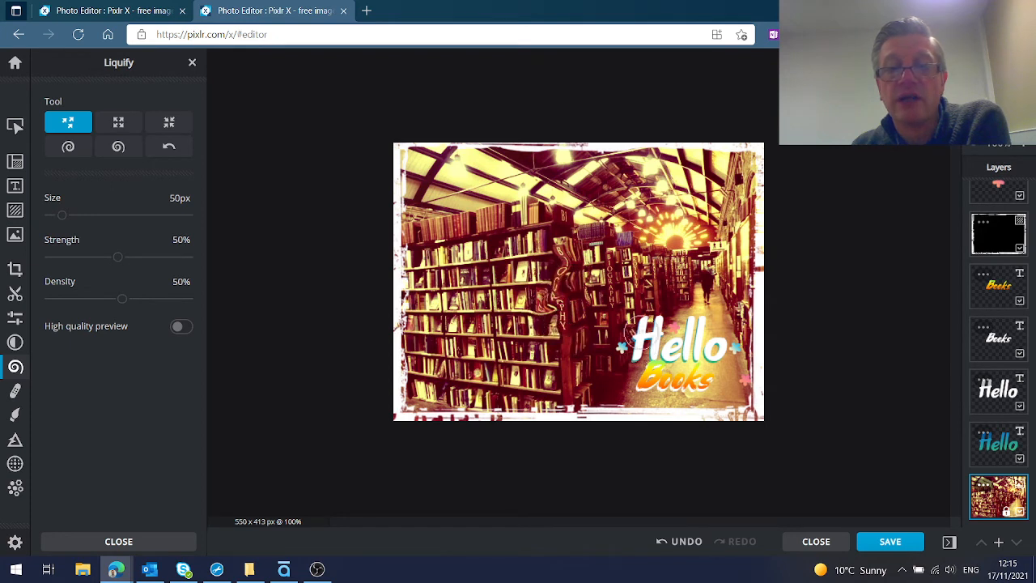
left_click_drag(645, 318, 716, 261)
left_click(998, 285)
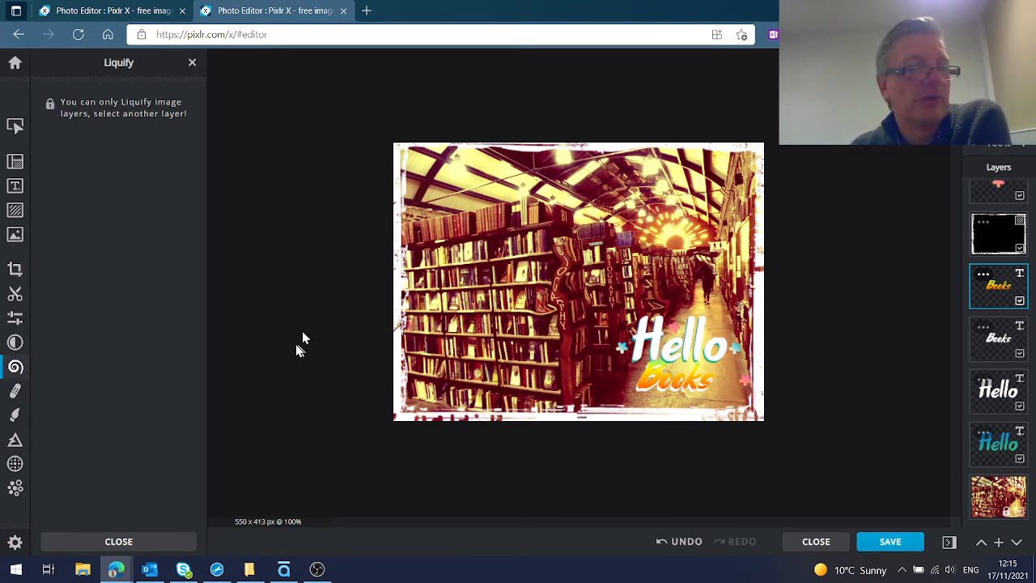
left_click(664, 544)
left_click(668, 543)
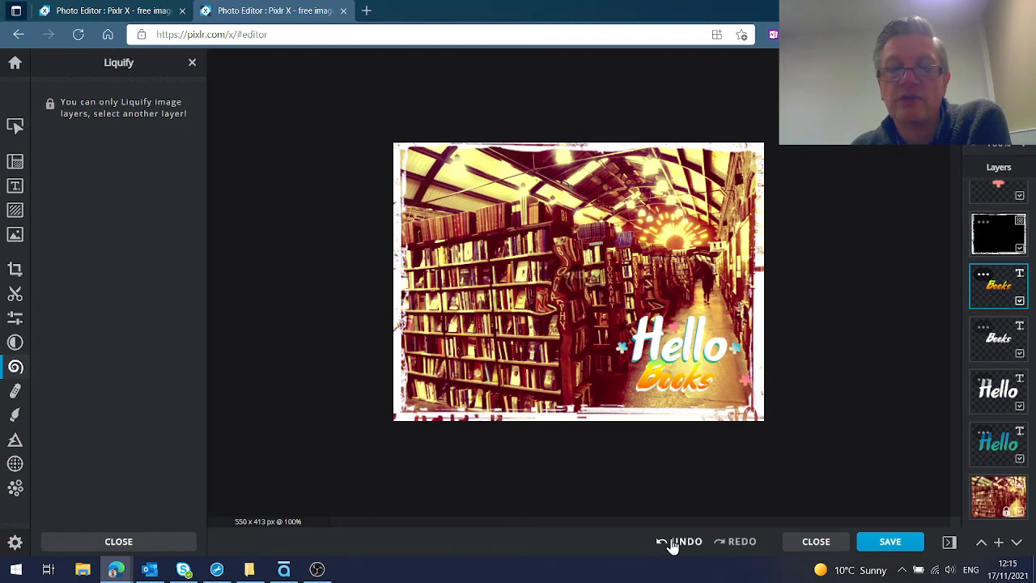
left_click(670, 543)
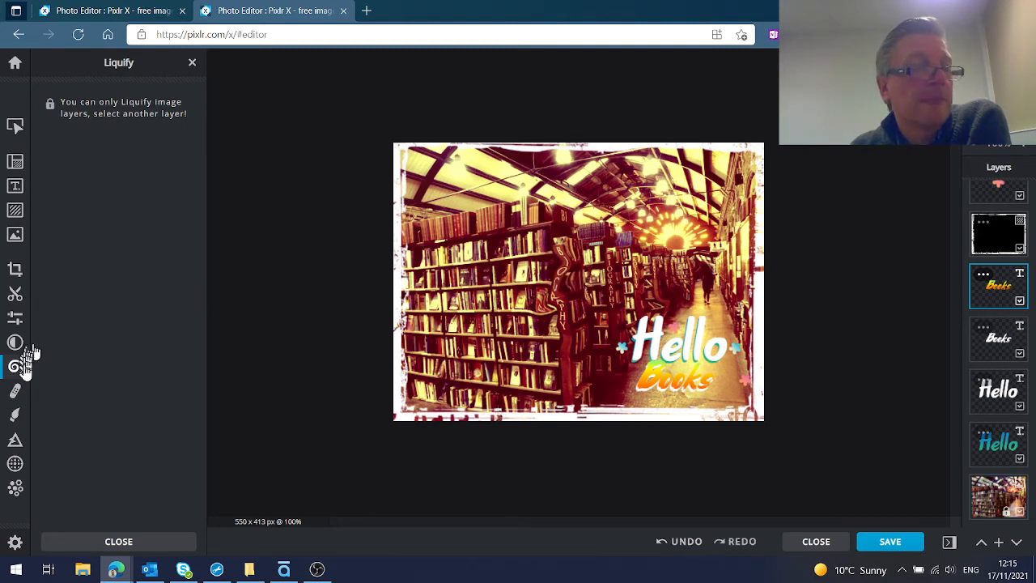
Retouch a spot just beside the sunburst on the Background layer with the healing tool, using the Patch method at 50 px
left_click(16, 389)
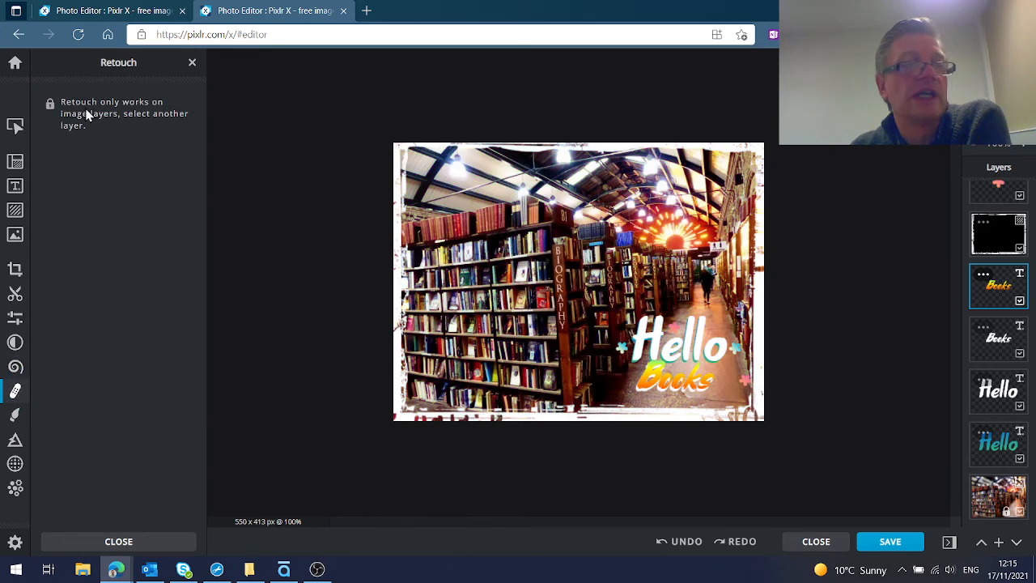
left_click(998, 496)
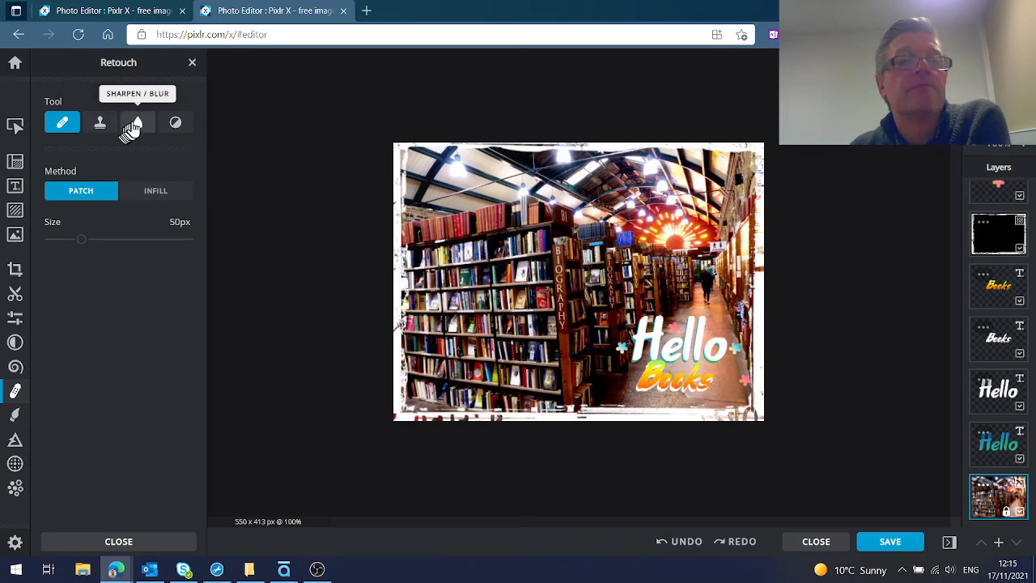
left_click(176, 123)
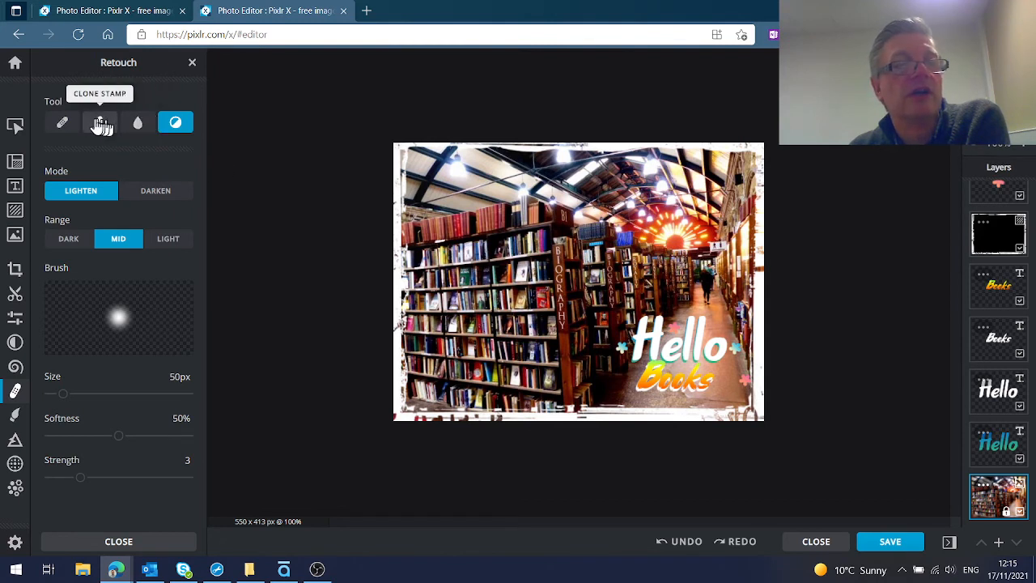
left_click(65, 123)
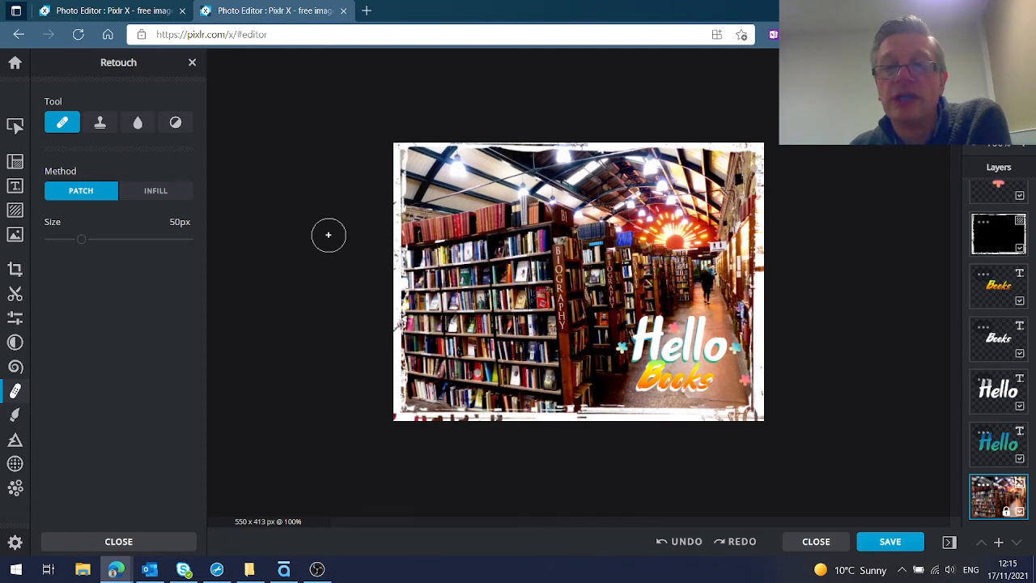
left_click(717, 245)
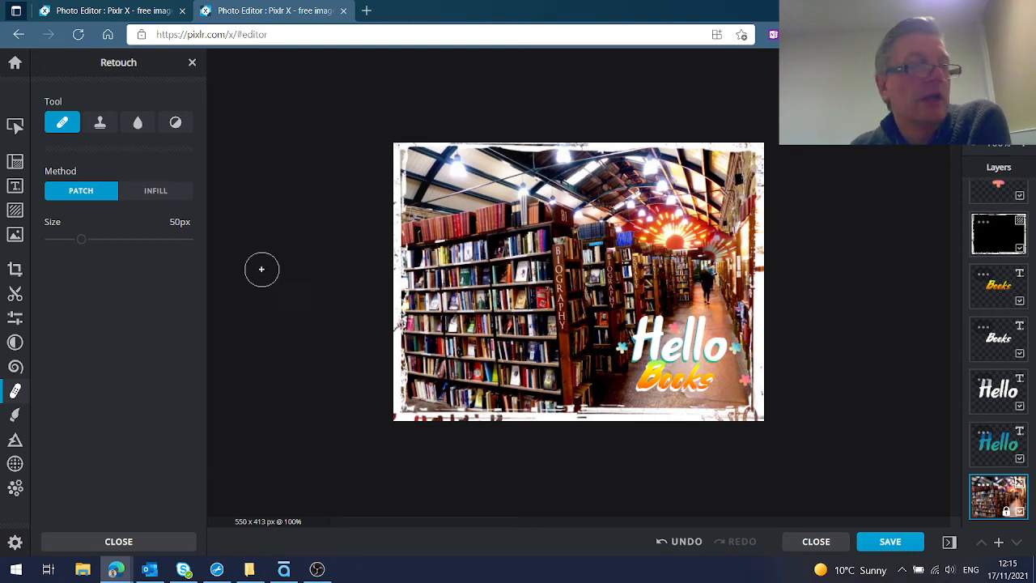
Draw a large white filled ellipse over the bookshelves in the middle of the Background layer
left_click(16, 414)
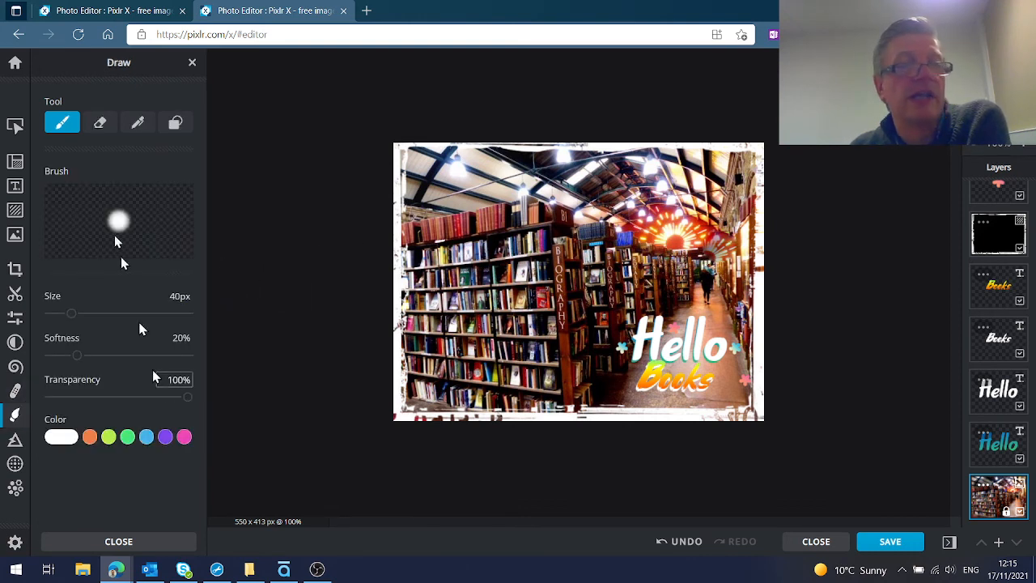
left_click(175, 123)
left_click(119, 191)
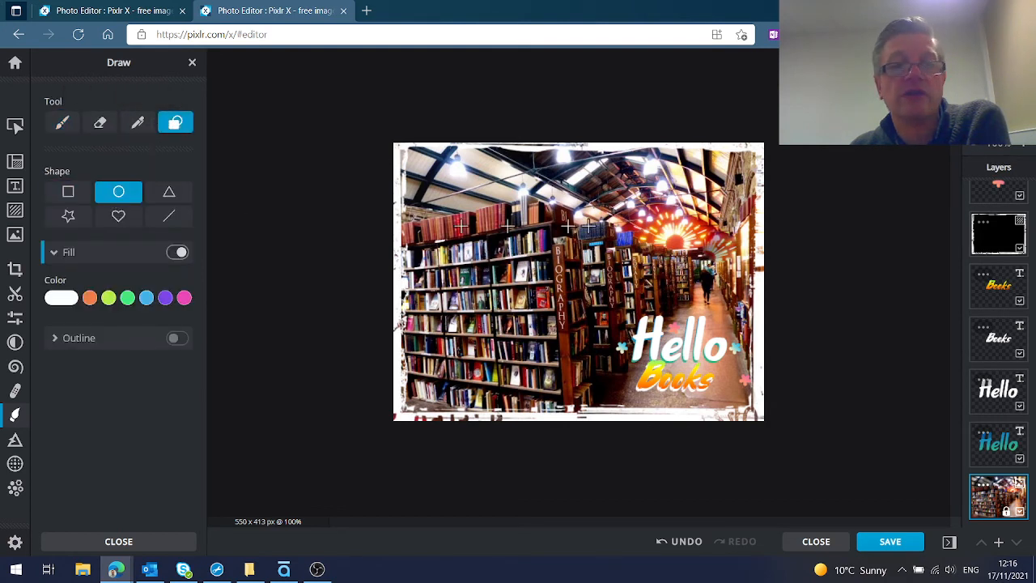
left_click_drag(589, 225, 486, 366)
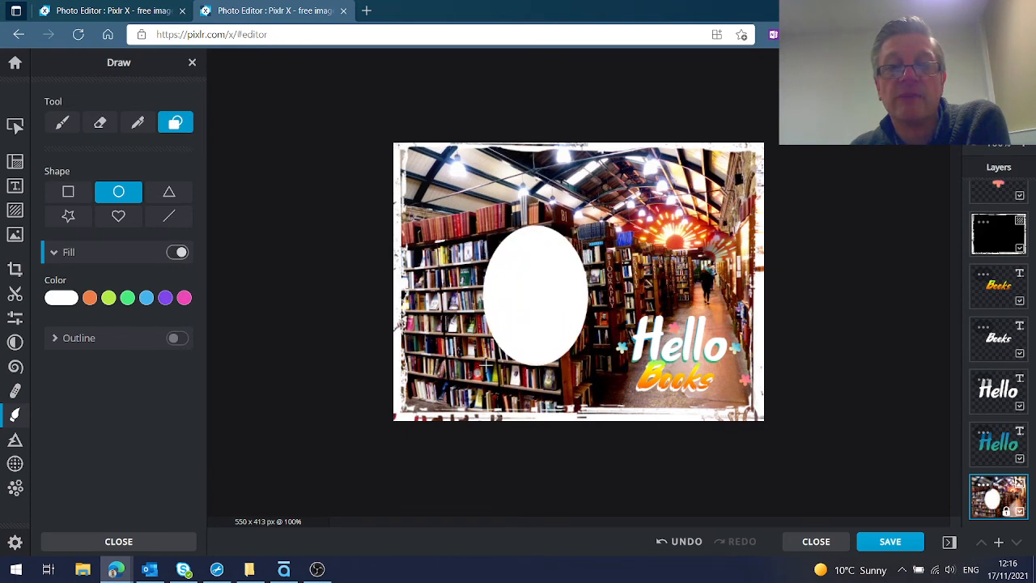
Draw two unfilled ellipses with a size 5 outline: a white one by the aisle shelves and a small #46B4EB one on the top books
left_click(178, 254)
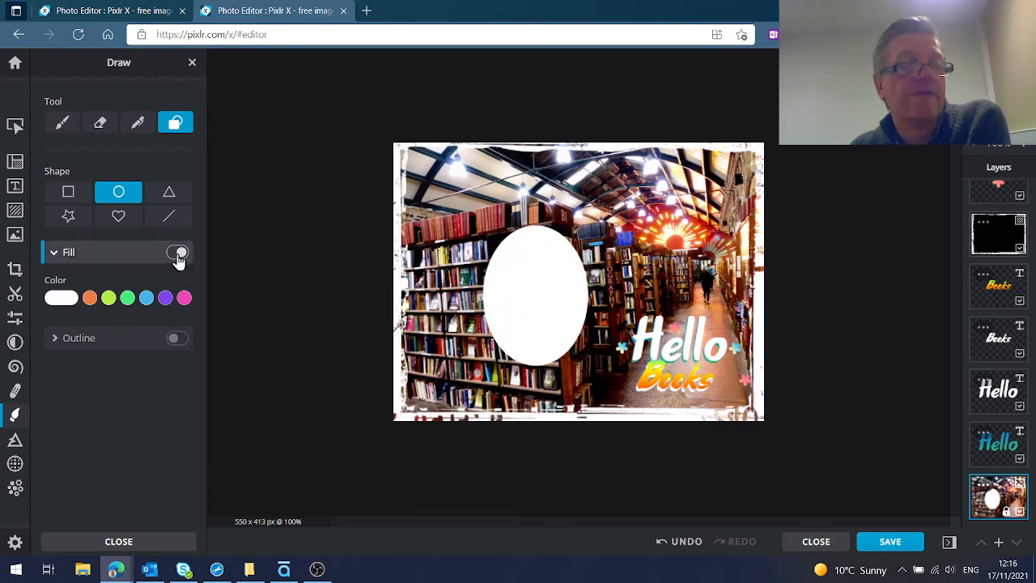
left_click(176, 287)
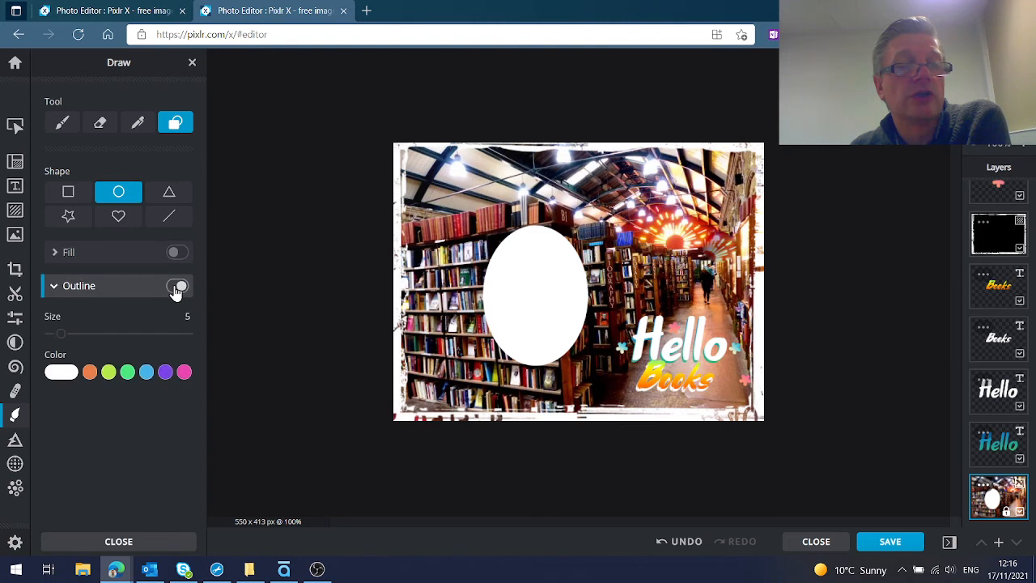
left_click_drag(590, 234, 662, 325)
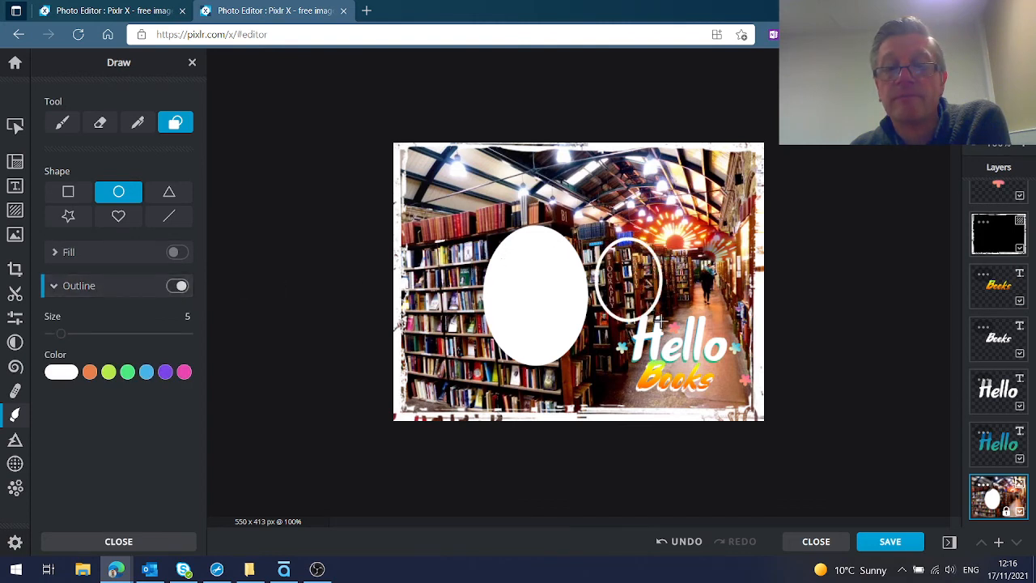
left_click(146, 372)
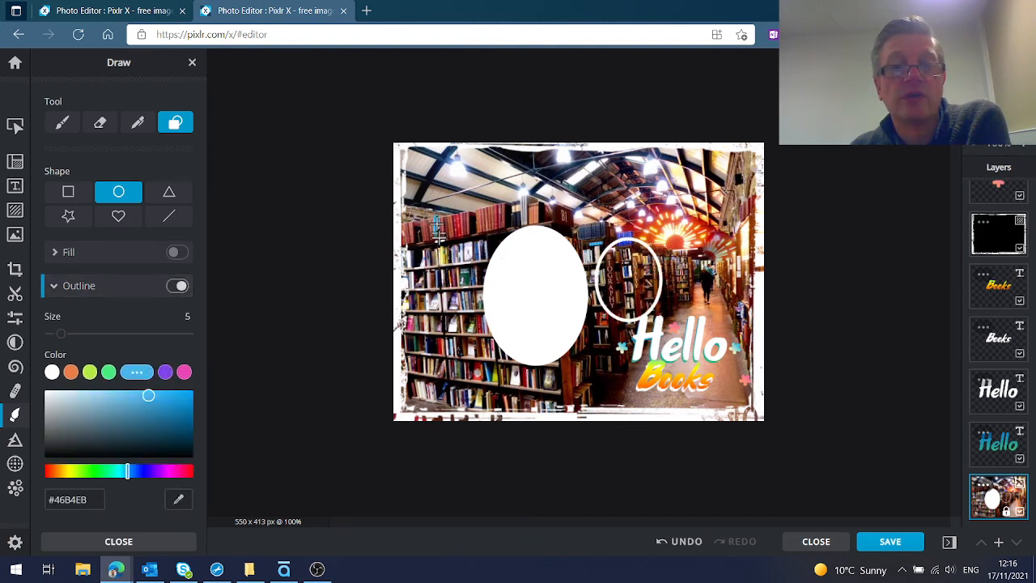
left_click_drag(435, 217, 464, 250)
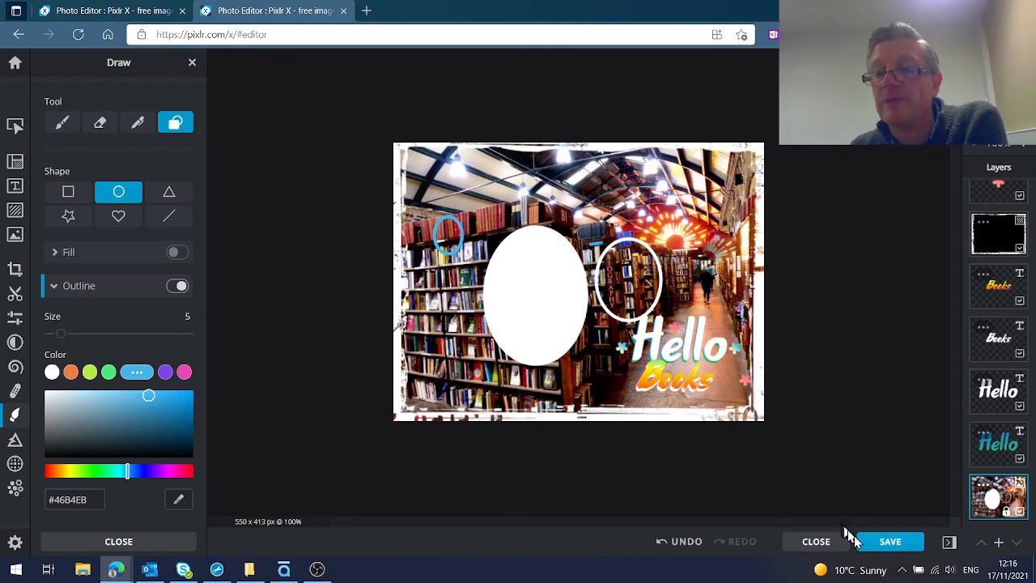
Download the image as the JPG file books_wh with the quality set to 87%
left_click(881, 541)
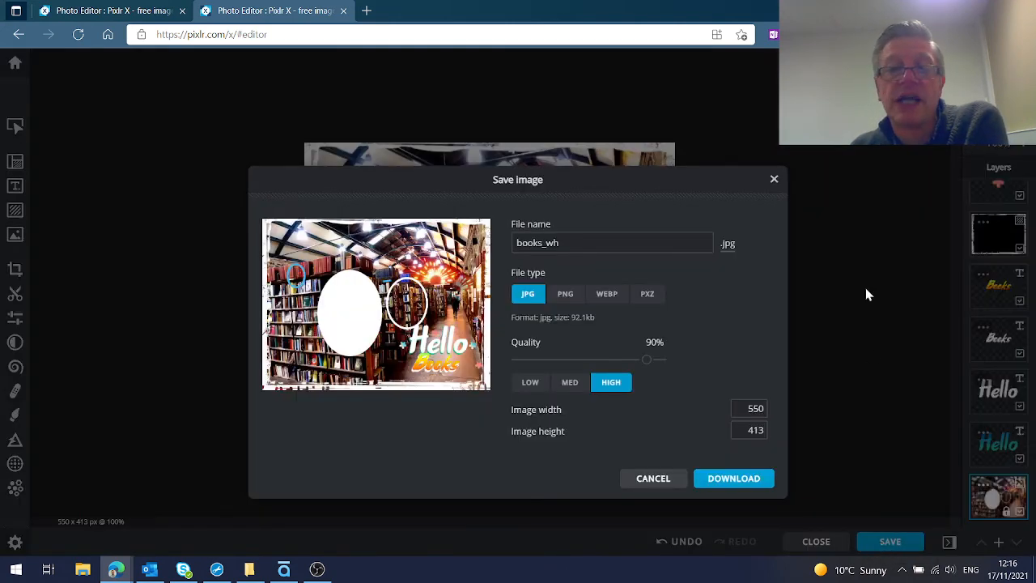
left_click(567, 242)
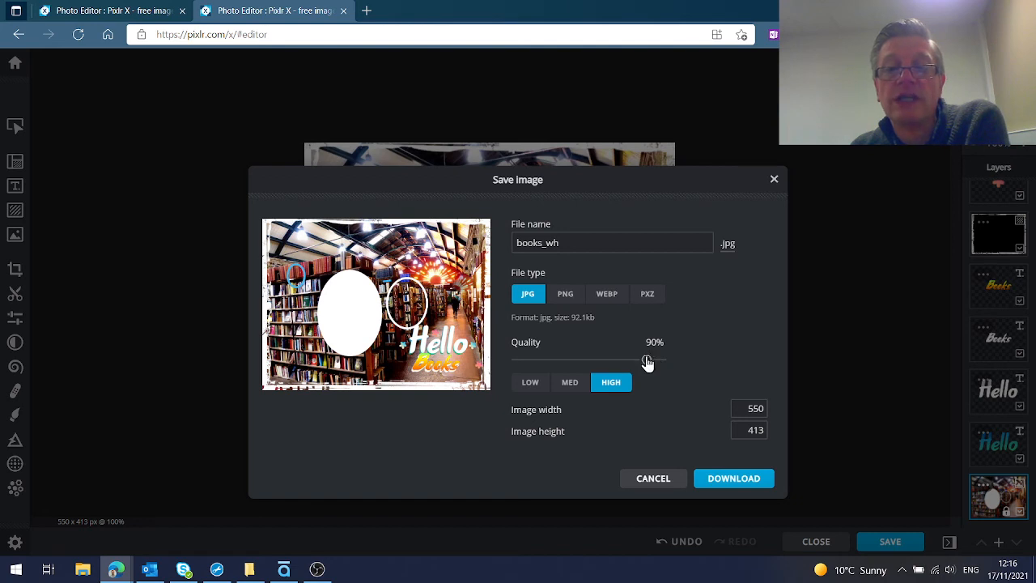
left_click_drag(647, 362, 581, 363)
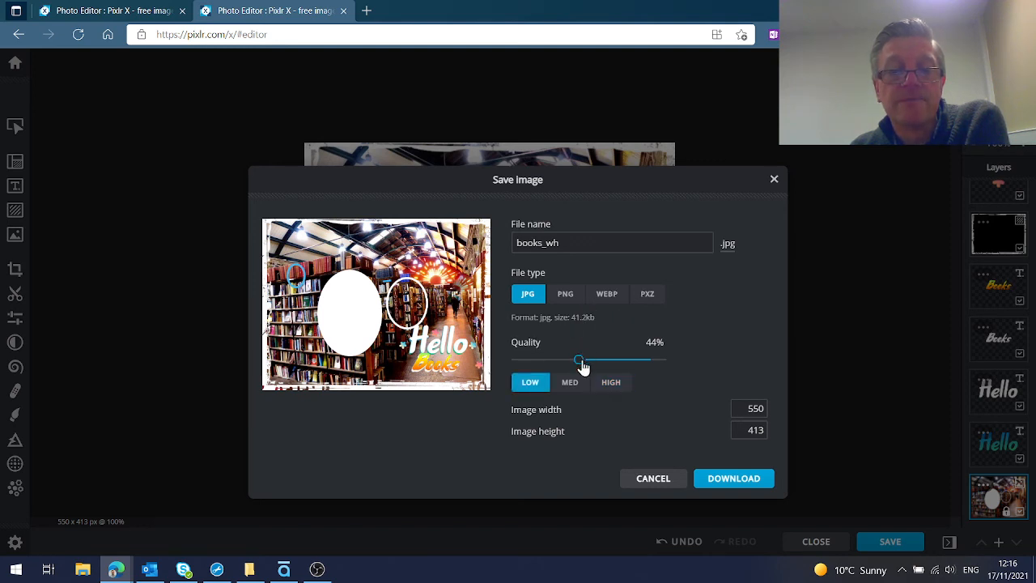
left_click_drag(579, 361, 672, 363)
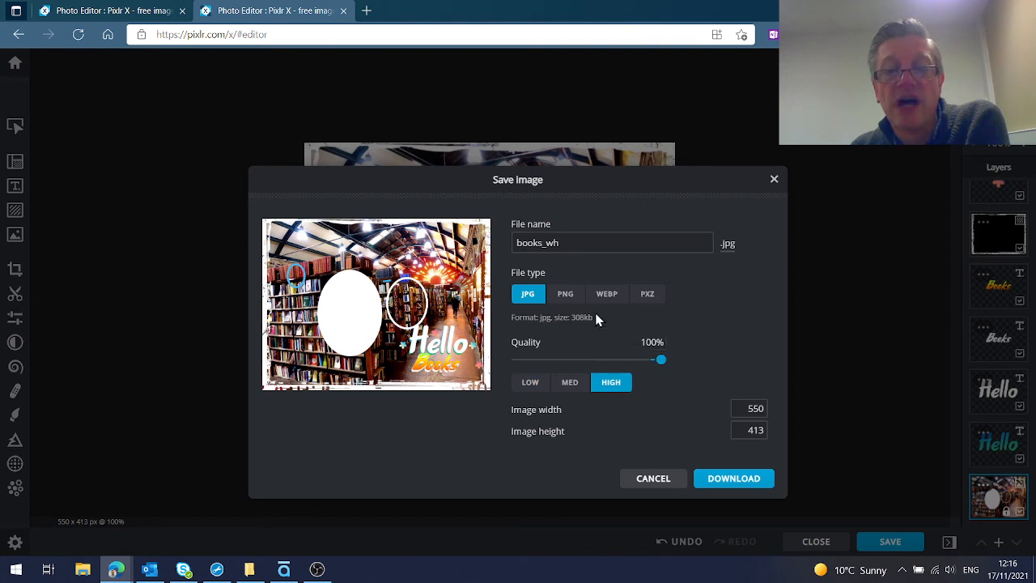
mouse_move(653, 364)
left_mouse_down()
mouse_move(629, 364)
mouse_move(638, 364)
left_mouse_up()
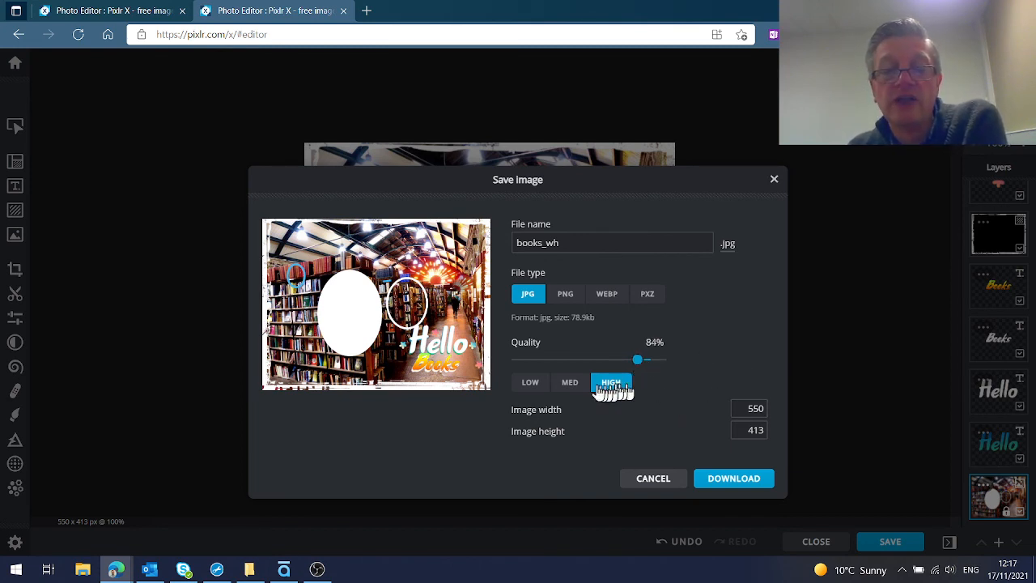
left_click(569, 382)
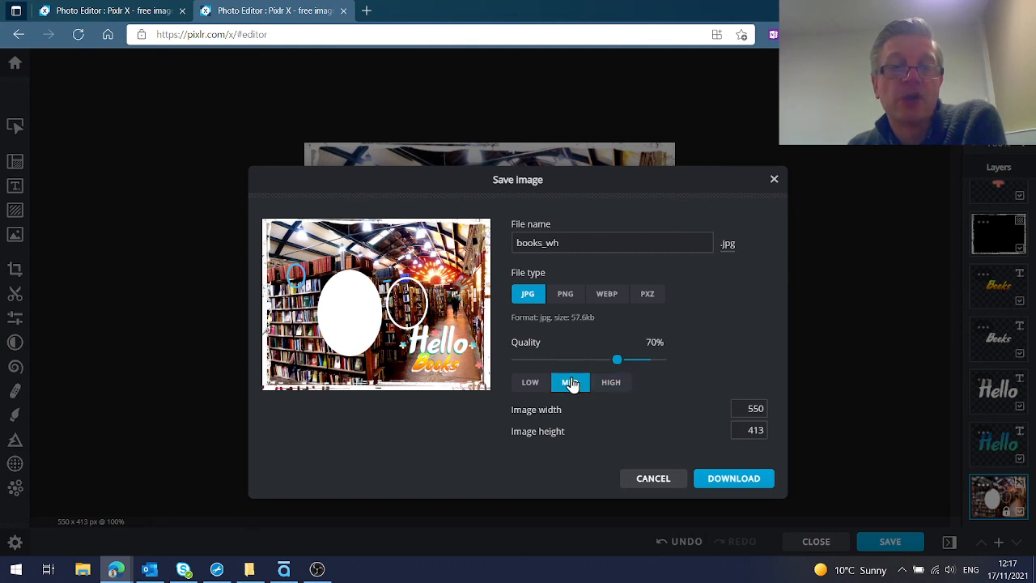
left_click(611, 380)
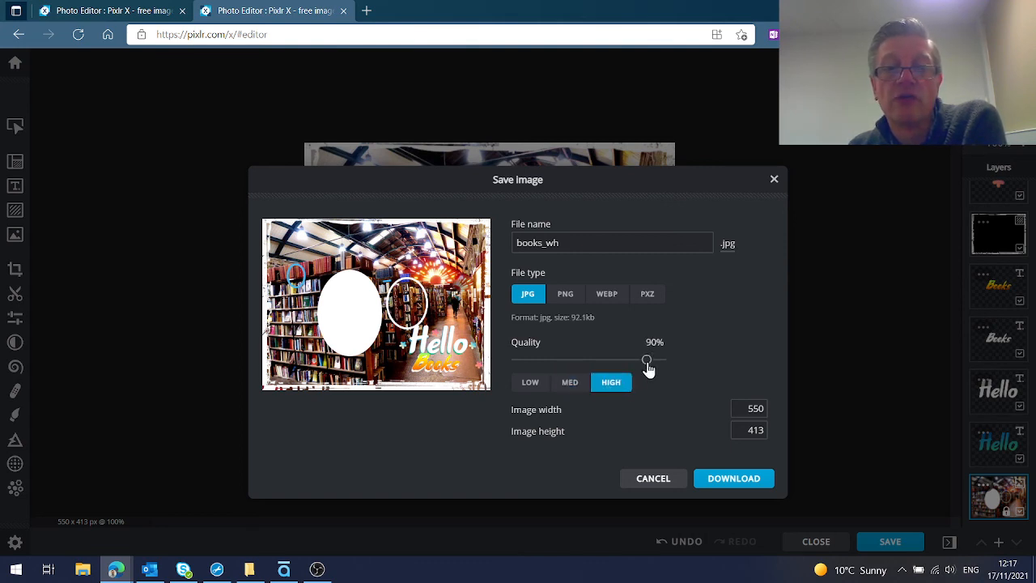
left_click_drag(647, 368, 629, 368)
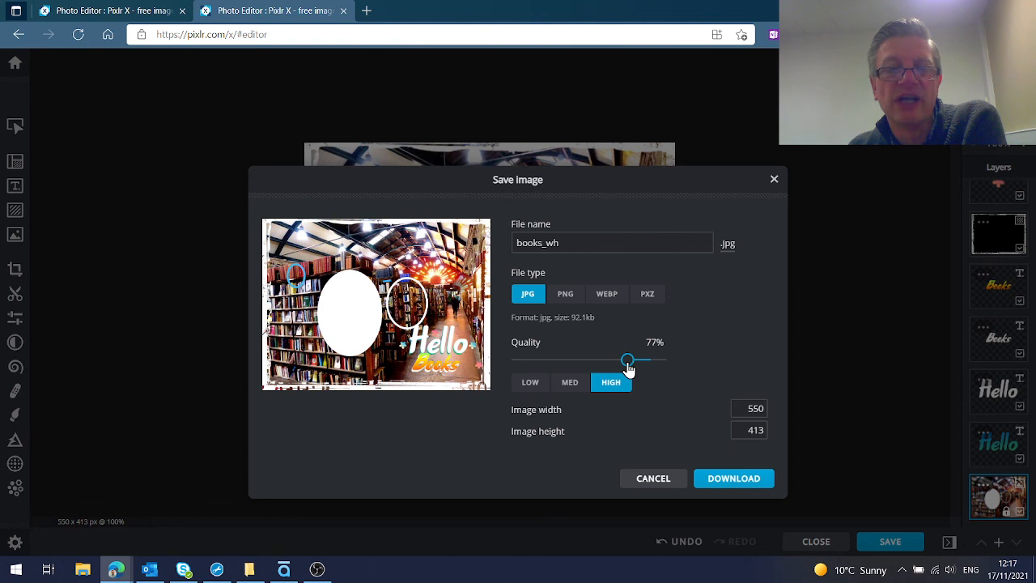
left_click_drag(629, 362, 642, 365)
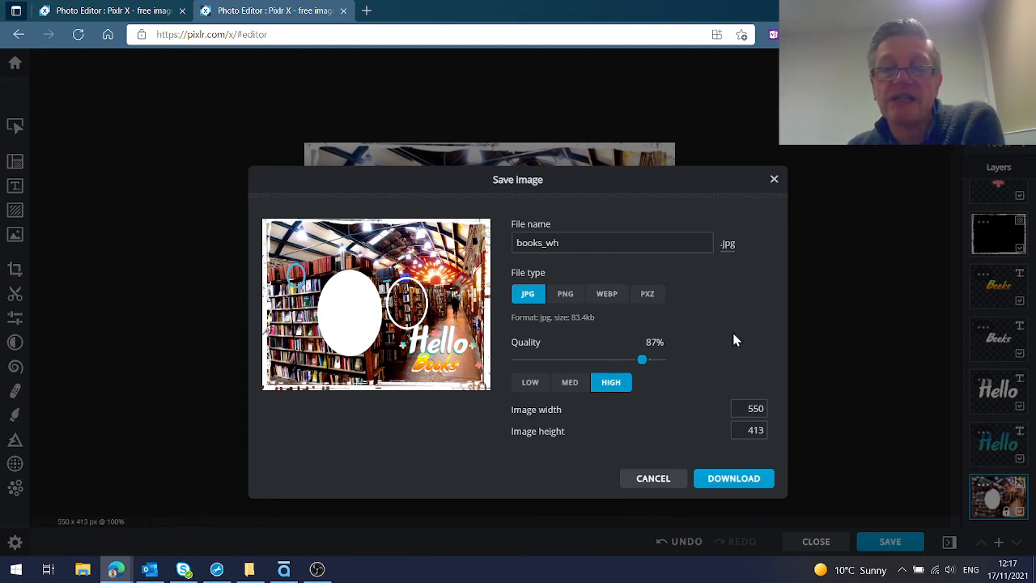
left_click(715, 481)
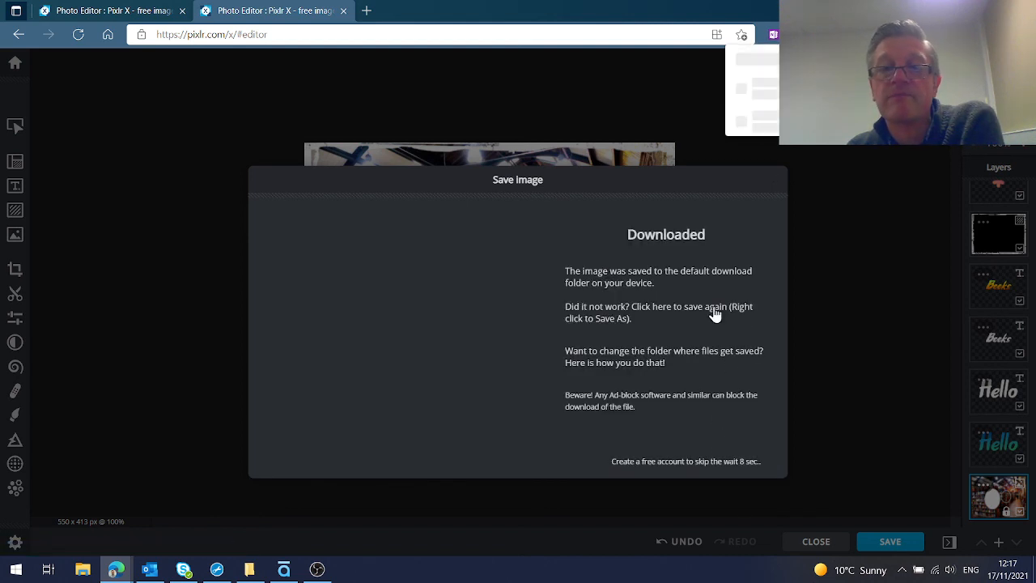